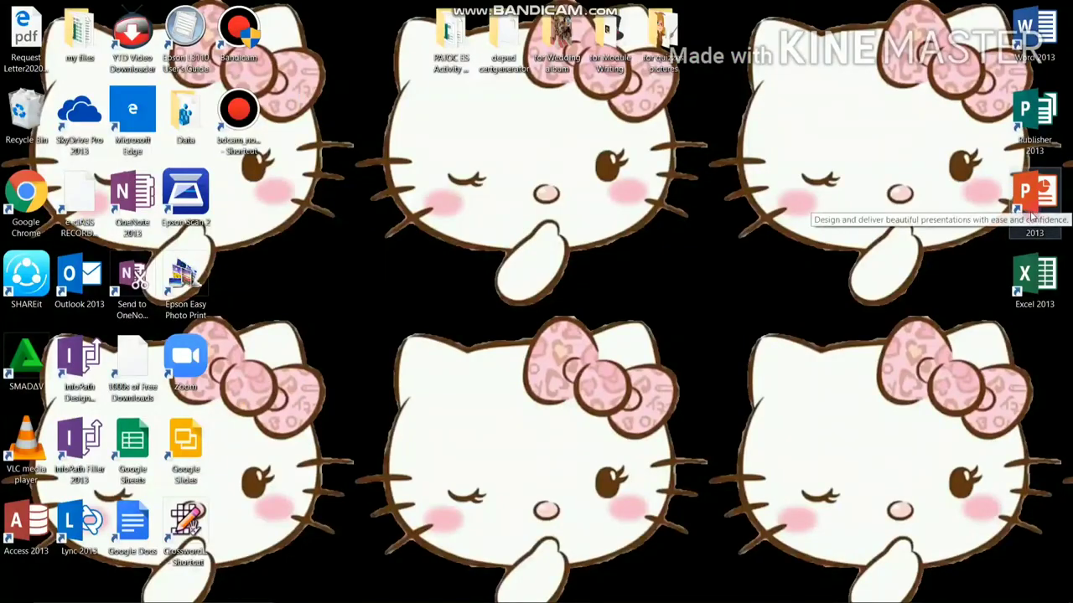
# - Launch PowerPoint 2013 from its desktop shortcut
pyautogui.click(1039, 201)
pyautogui.doubleClick(1039, 199)
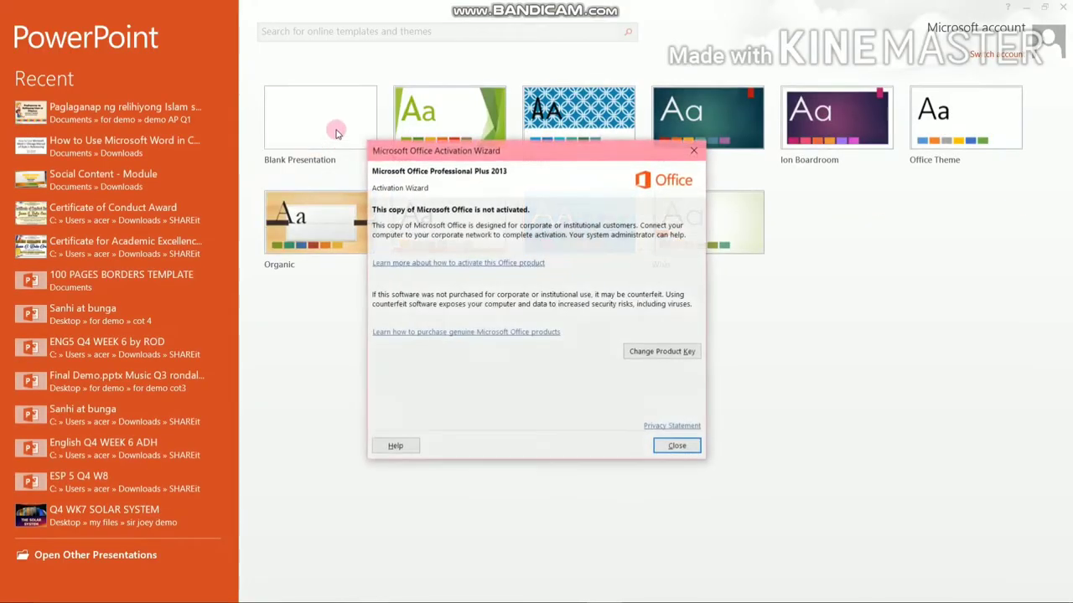
# - Dismiss the activation warning, start a blank presentation and set the zoom to 80%
pyautogui.click(677, 447)
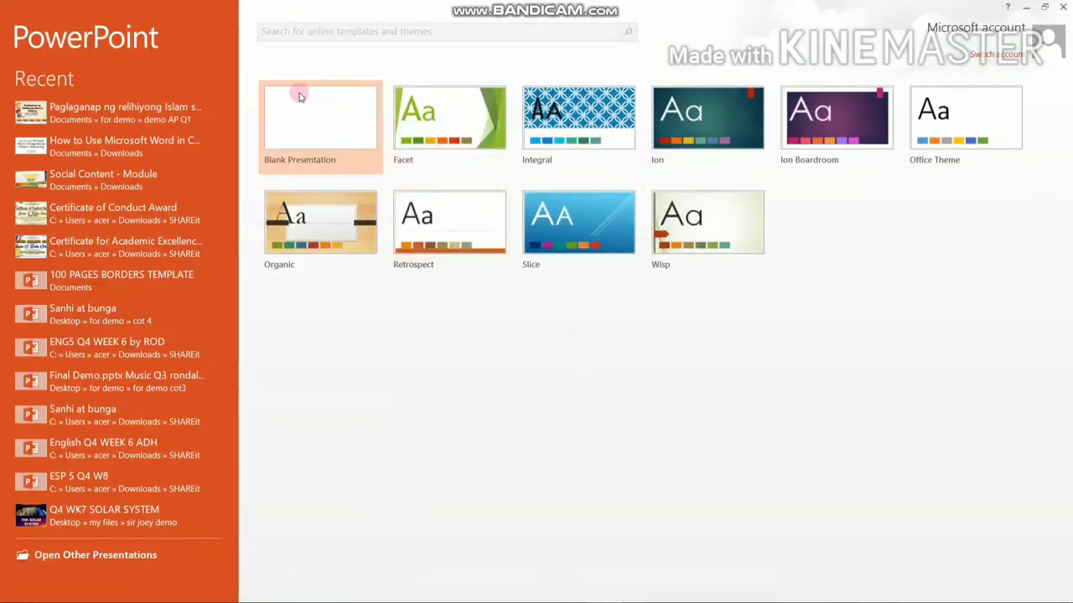
pyautogui.click(323, 124)
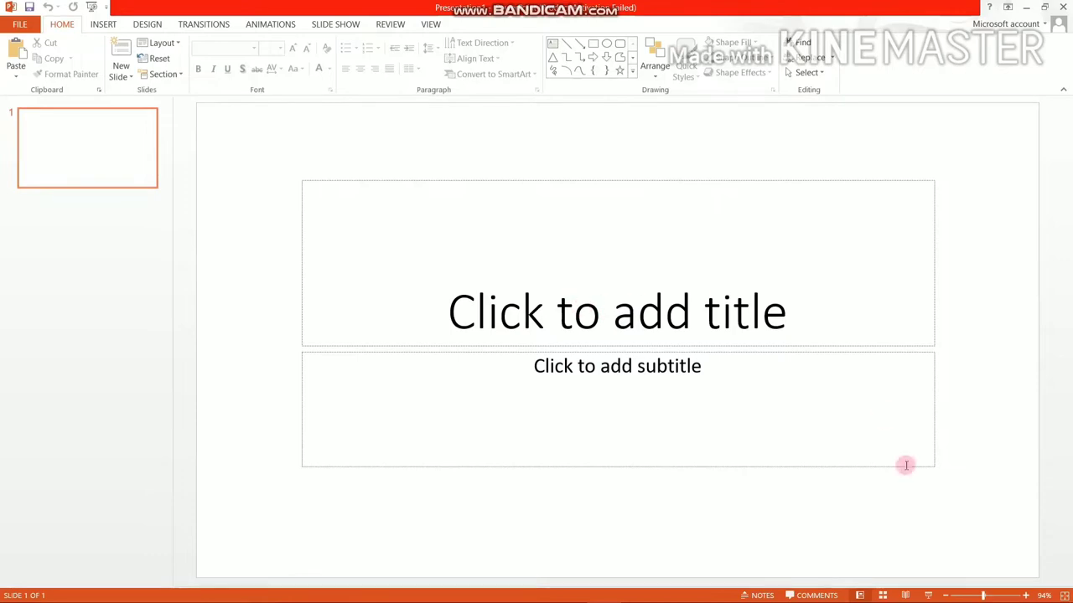
pyautogui.click(948, 596)
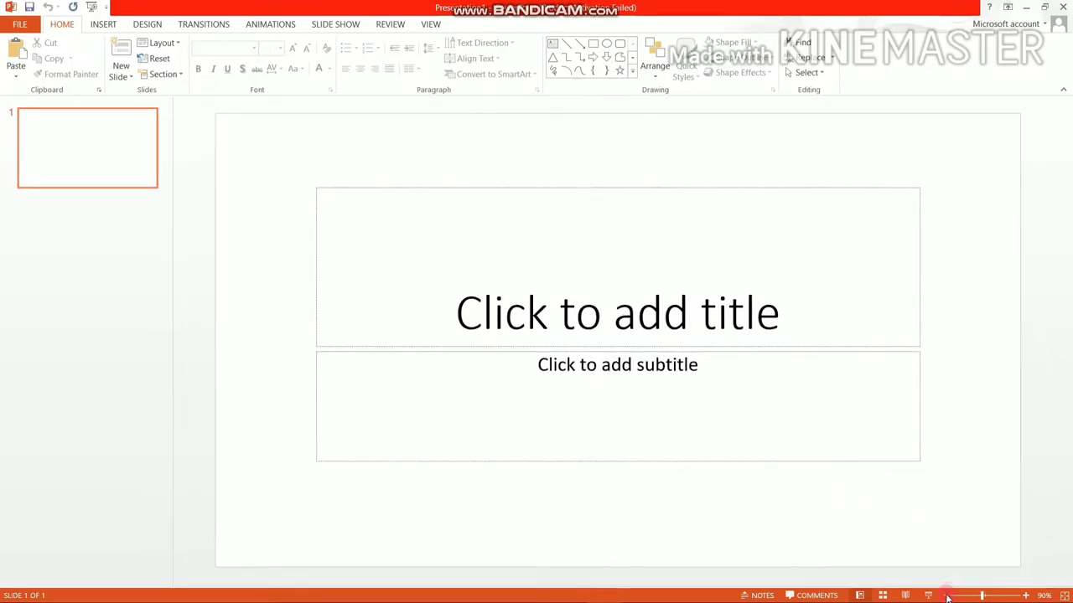
pyautogui.click(948, 596)
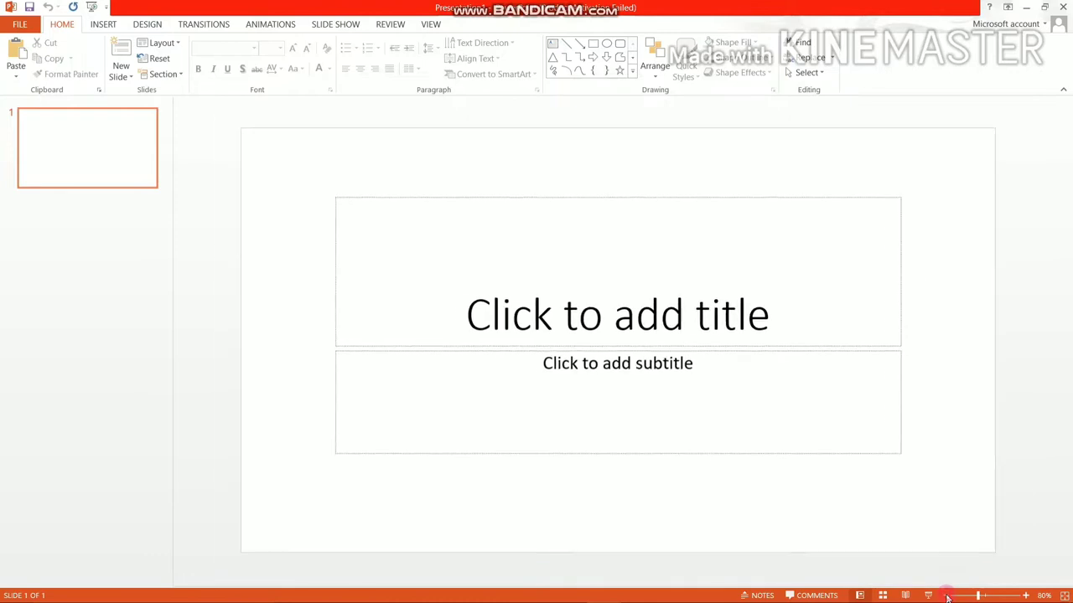
pyautogui.click(1028, 596)
pyautogui.click(1028, 595)
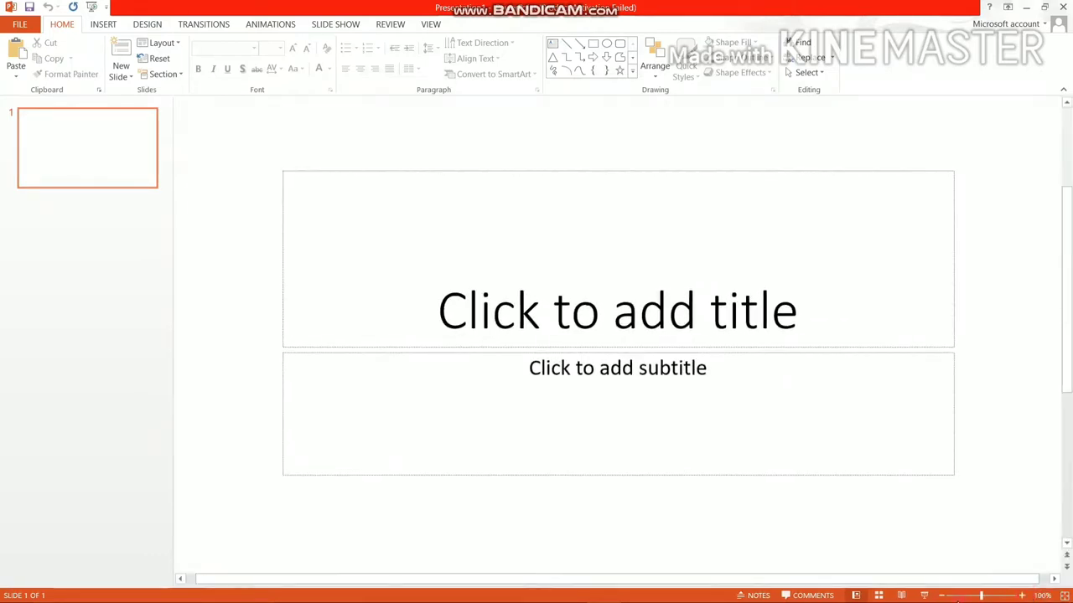
pyautogui.click(945, 596)
pyautogui.click(945, 597)
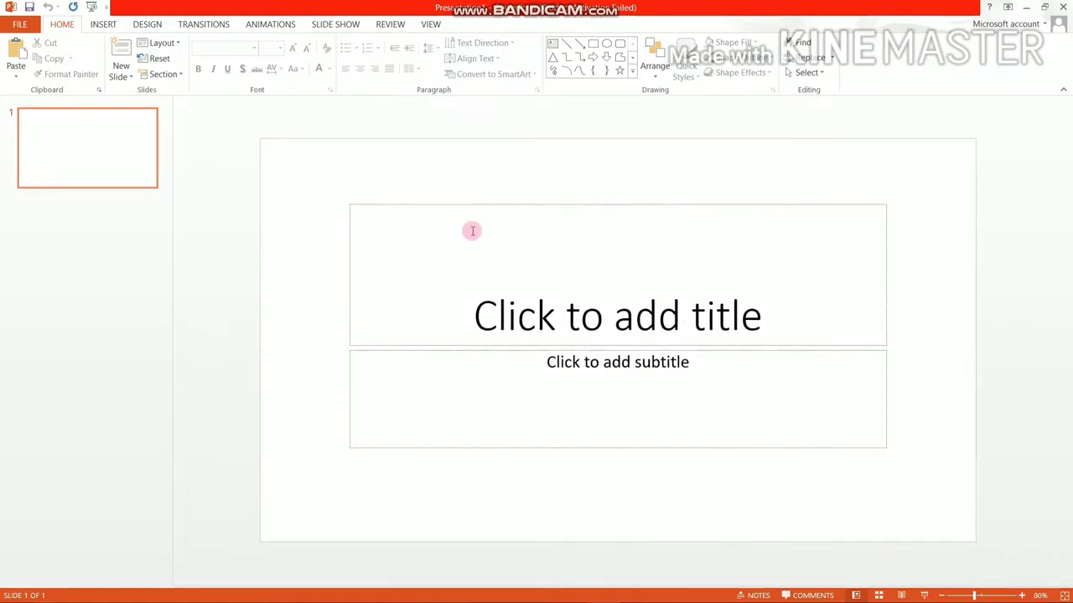
# - Delete the title and subtitle placeholders from slide 1
pyautogui.click(468, 206)
pyautogui.rightClick(467, 205)
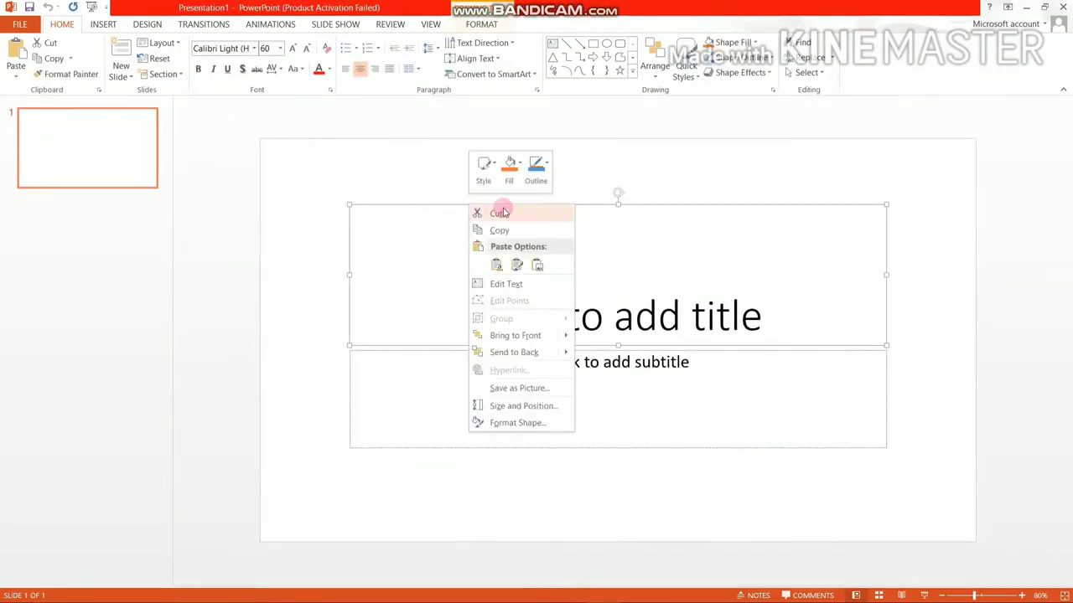
pyautogui.press('Escape')
pyautogui.press('Delete')
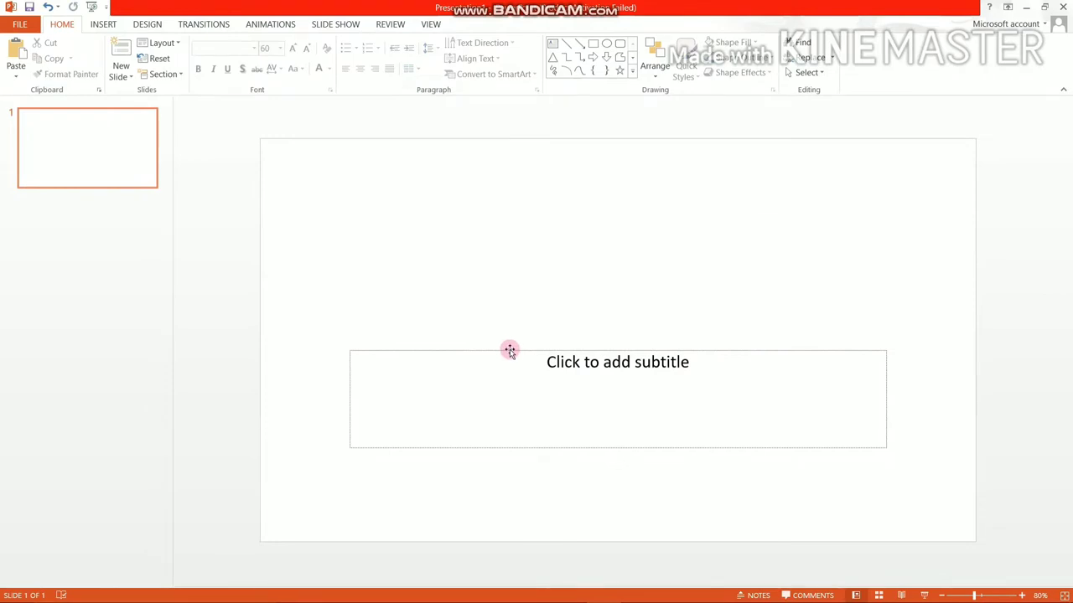
pyautogui.click(509, 351)
pyautogui.rightClick(510, 351)
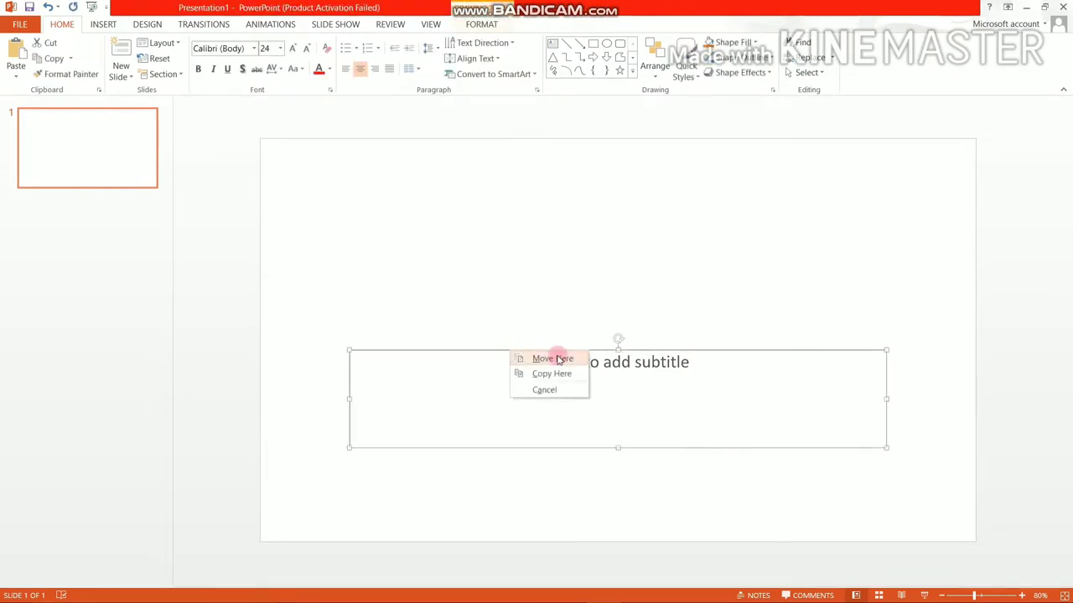
pyautogui.rightClick(467, 352)
pyautogui.click(527, 357)
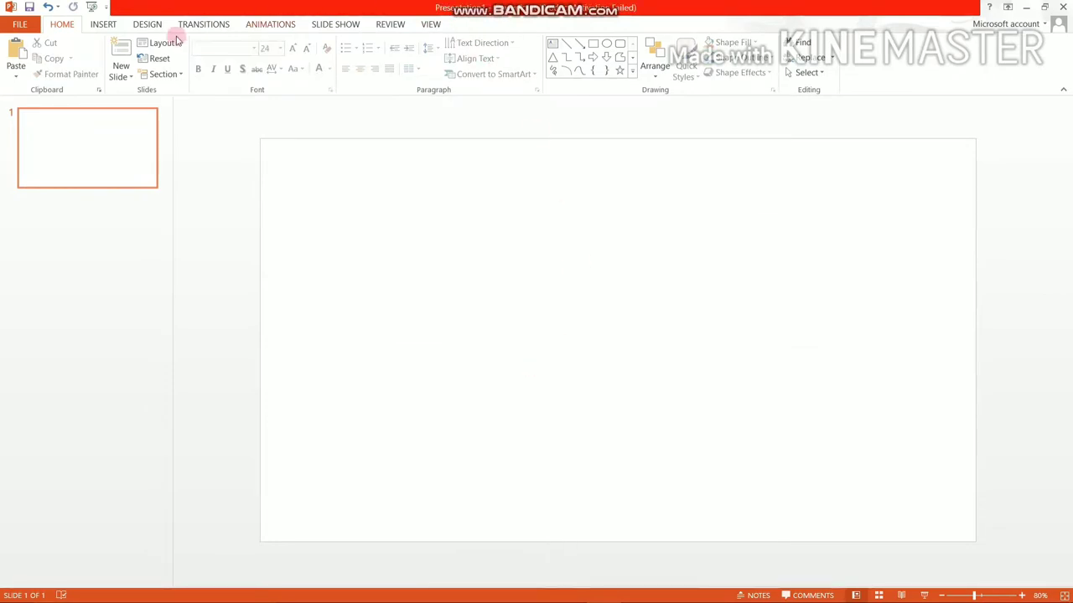
# - Draw a wide text box across the top of the slide with centred alignment
pyautogui.click(104, 25)
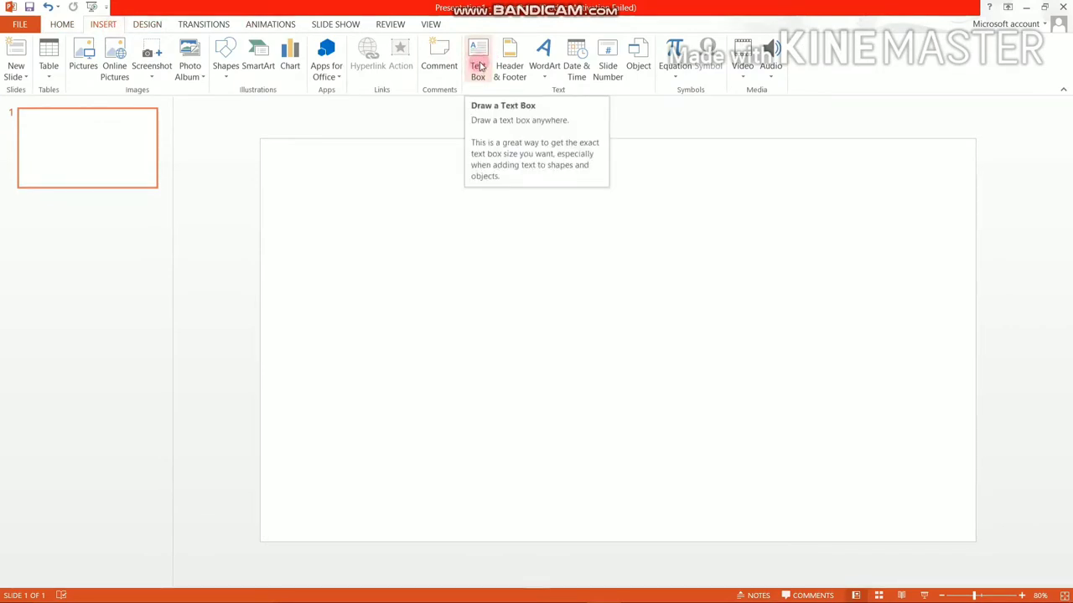
pyautogui.click(480, 68)
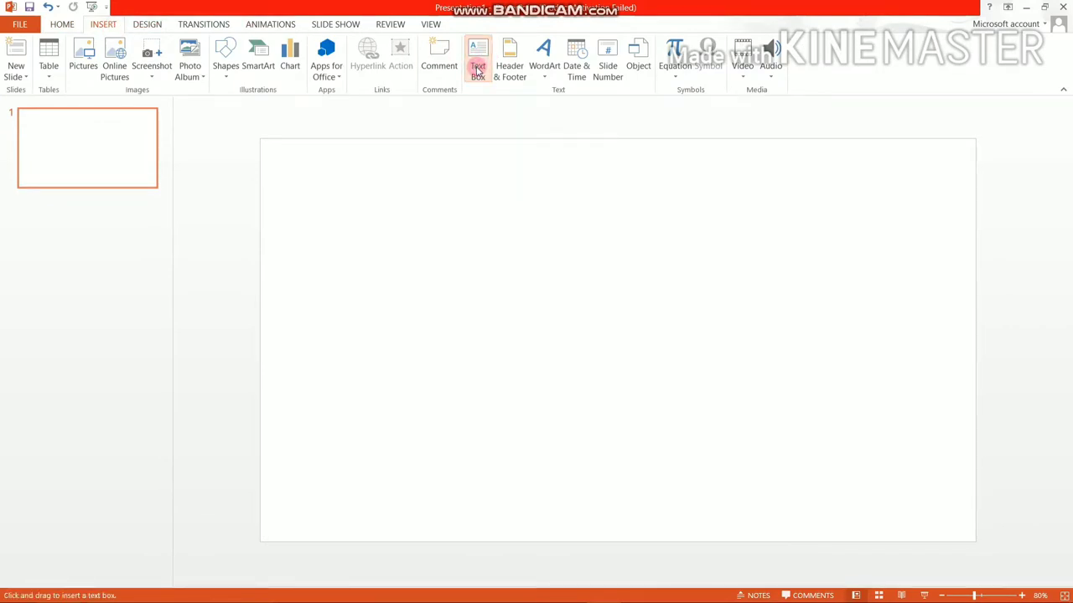
pyautogui.click(314, 176)
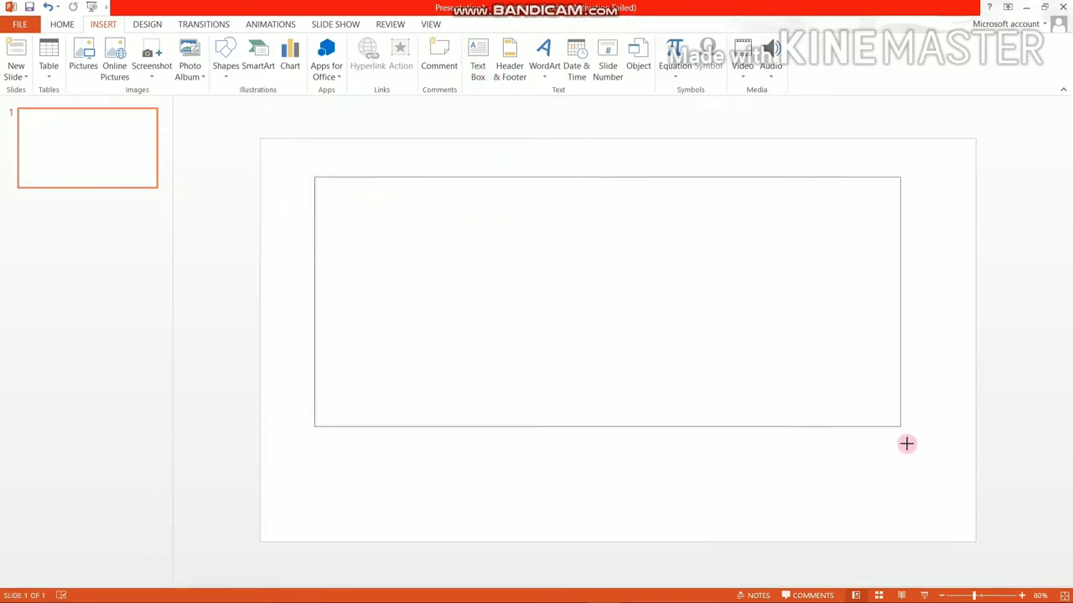
pyautogui.moveTo(473, 225); pyautogui.dragTo(926, 504)
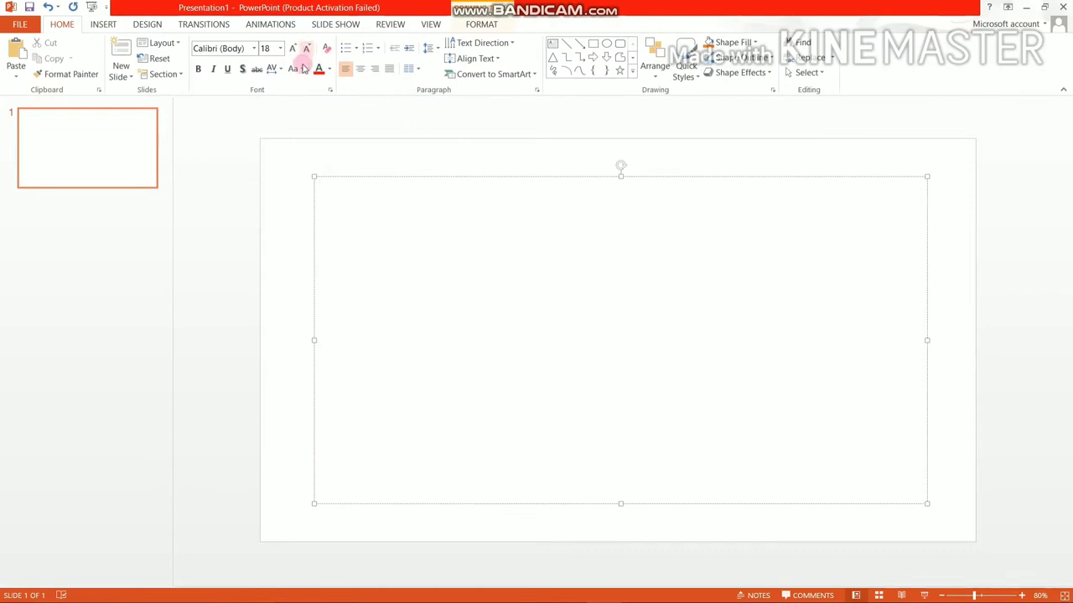
pyautogui.click(361, 71)
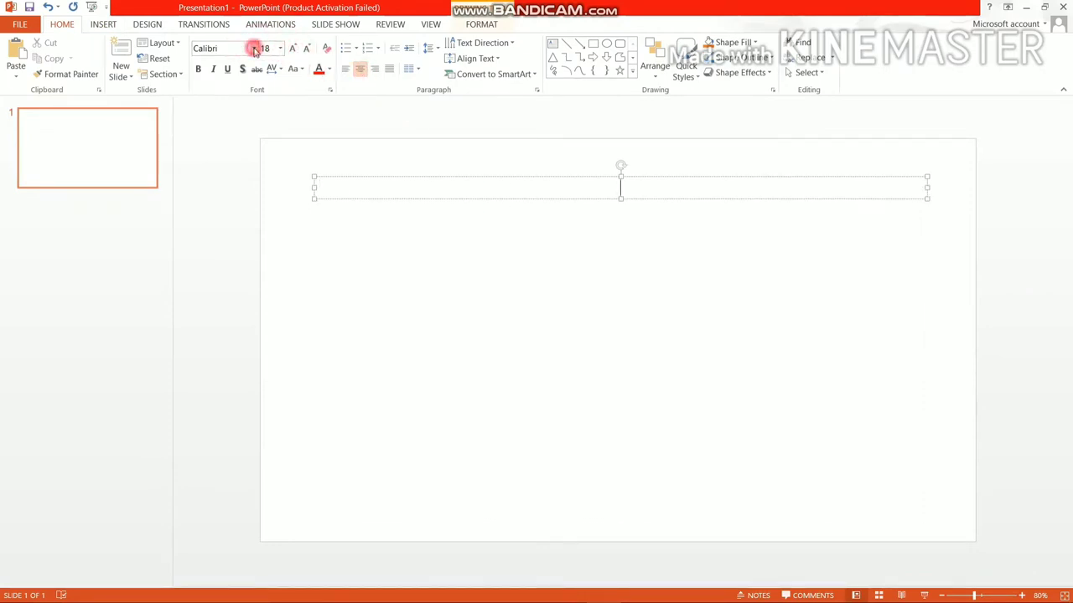
# - Set the text box font to Century Gothic
pyautogui.click(256, 49)
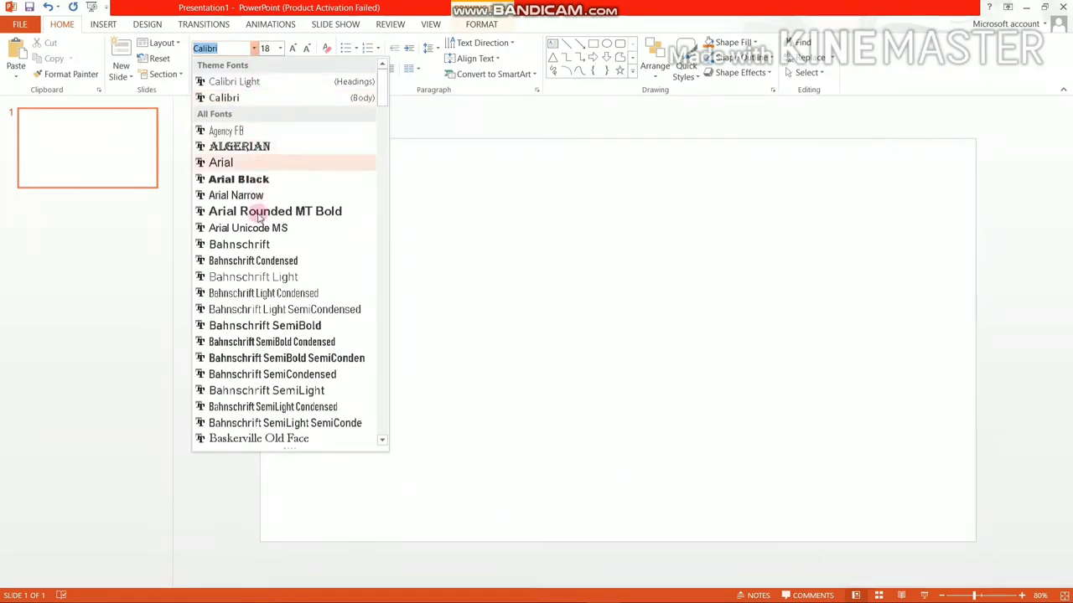
pyautogui.scroll(-1, 262, 239)
pyautogui.scroll(-2, 262, 239)
pyautogui.scroll(-3, 261, 234)
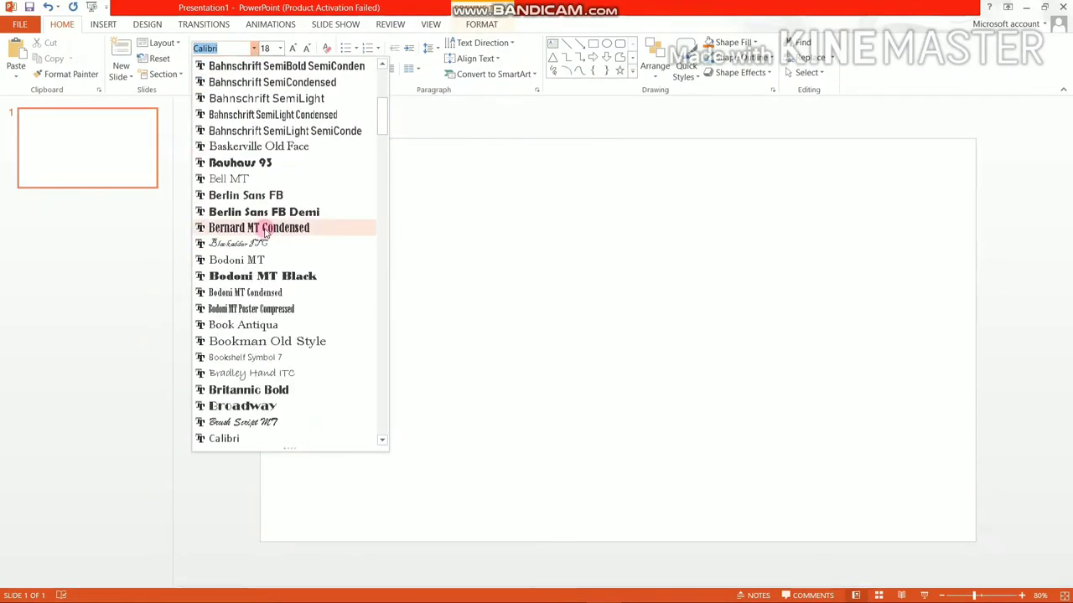
pyautogui.scroll(-3, 267, 237)
pyautogui.scroll(-3, 273, 251)
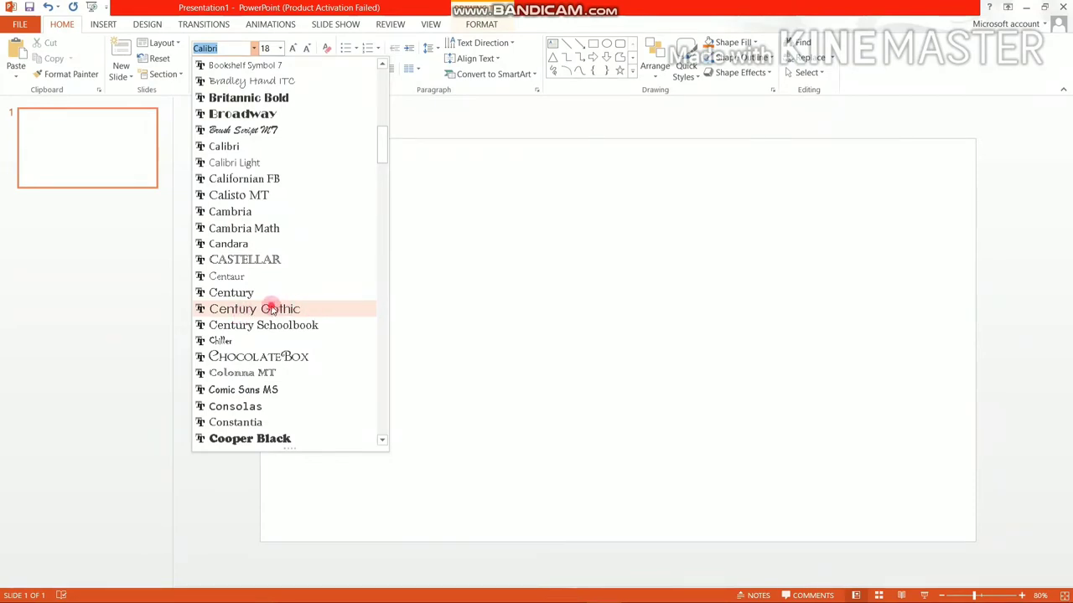
pyautogui.click(272, 309)
pyautogui.click(924, 190)
pyautogui.write('Aa')
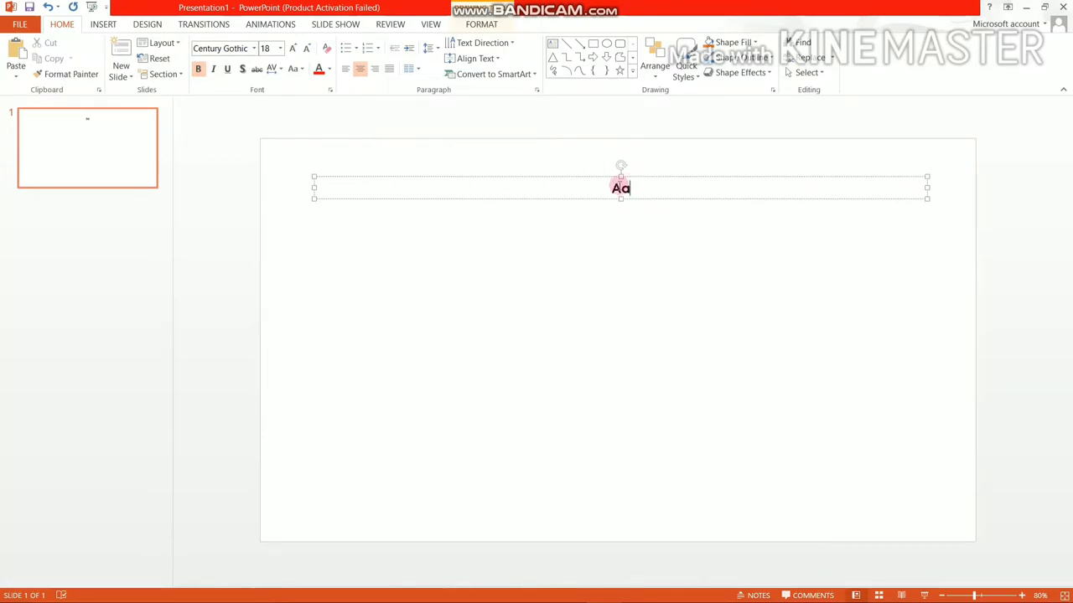
# - Grow the Aa letters step by step to 595 pt font size
pyautogui.doubleClick(620, 187)
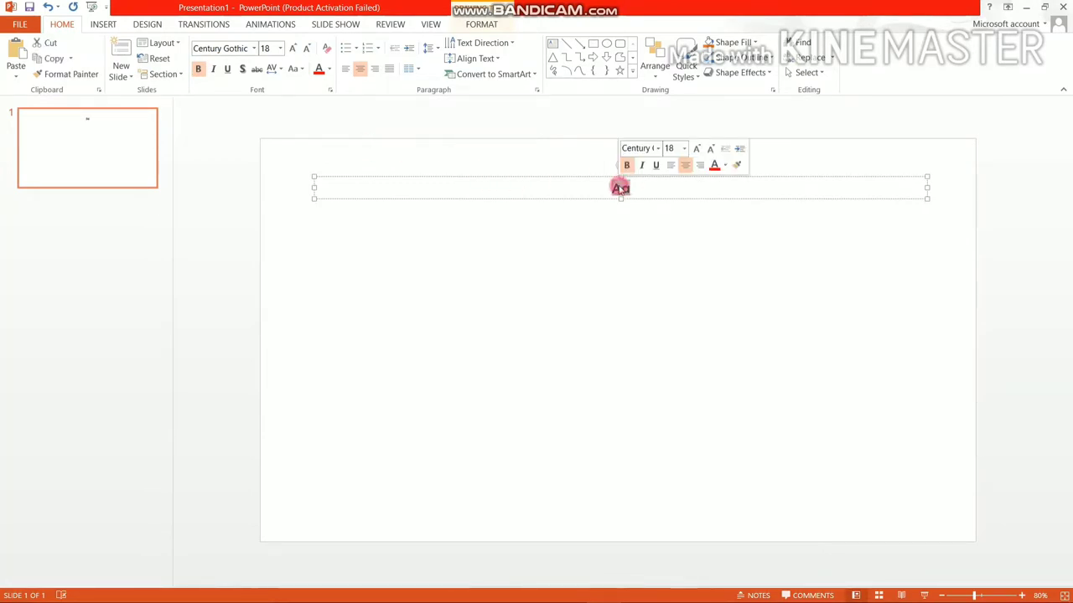
pyautogui.click(293, 50)
pyautogui.click(293, 50)
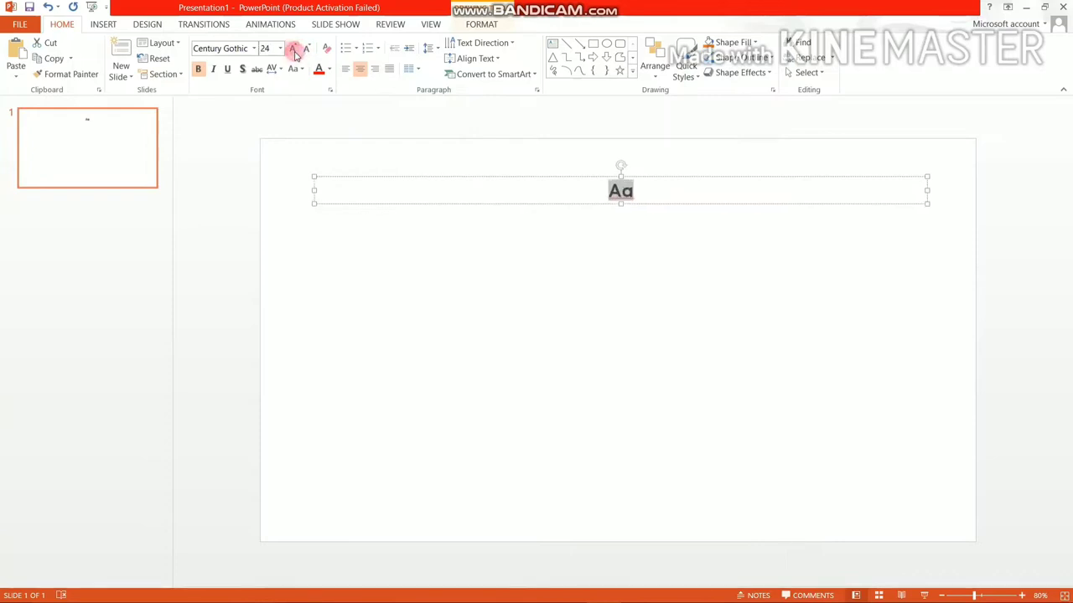
pyautogui.click(294, 50)
pyautogui.click(293, 50)
pyautogui.click(293, 50)
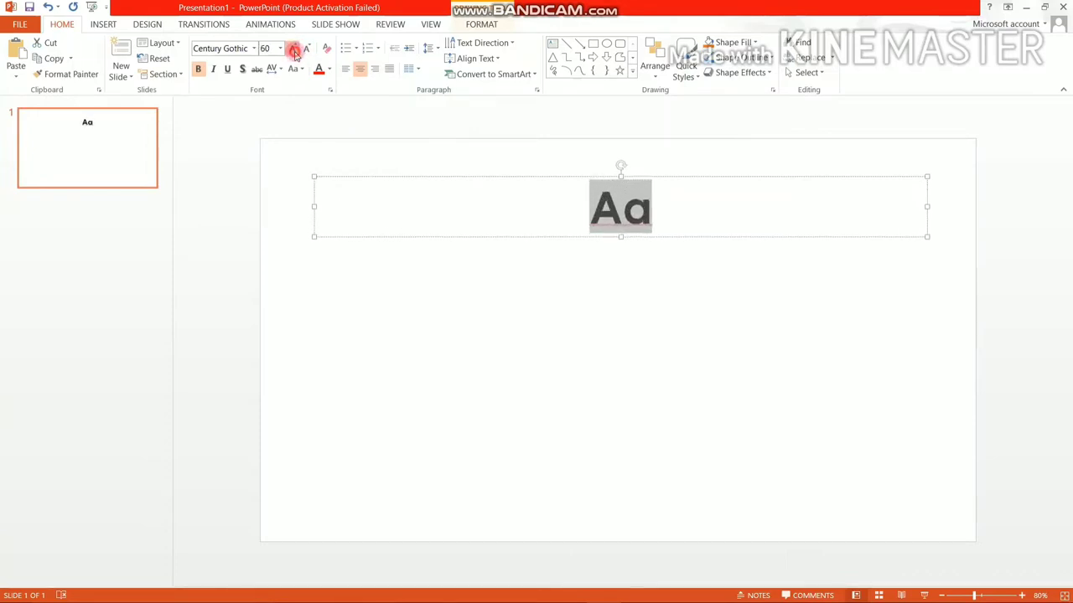
pyautogui.click(293, 50)
pyautogui.click(293, 50)
pyautogui.click(293, 50)
pyautogui.click(293, 50)
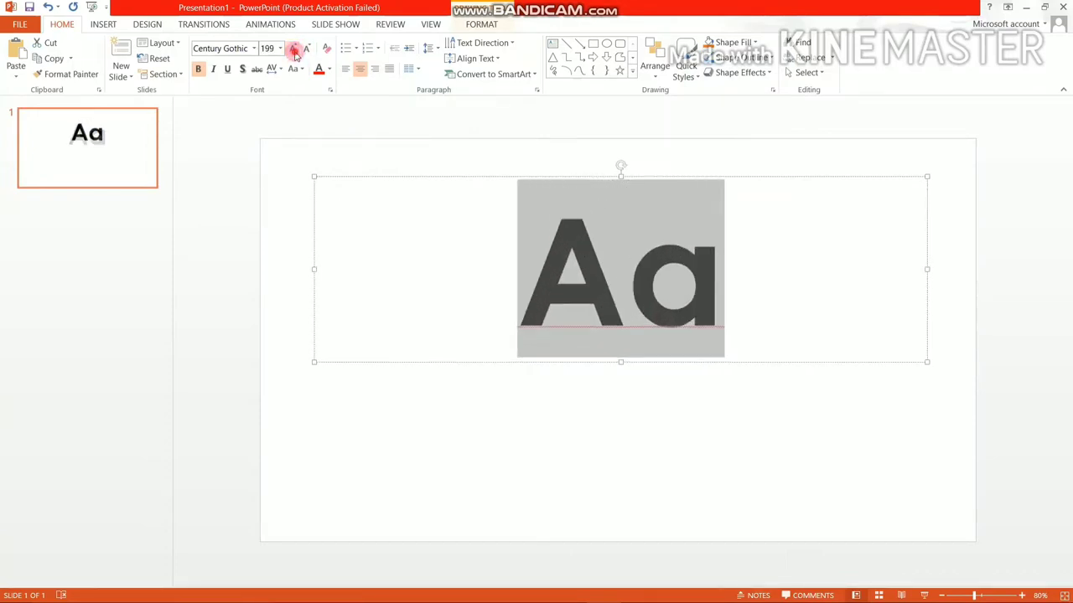
pyautogui.click(293, 50)
pyautogui.click(293, 50)
pyautogui.click(293, 50)
pyautogui.click(293, 50)
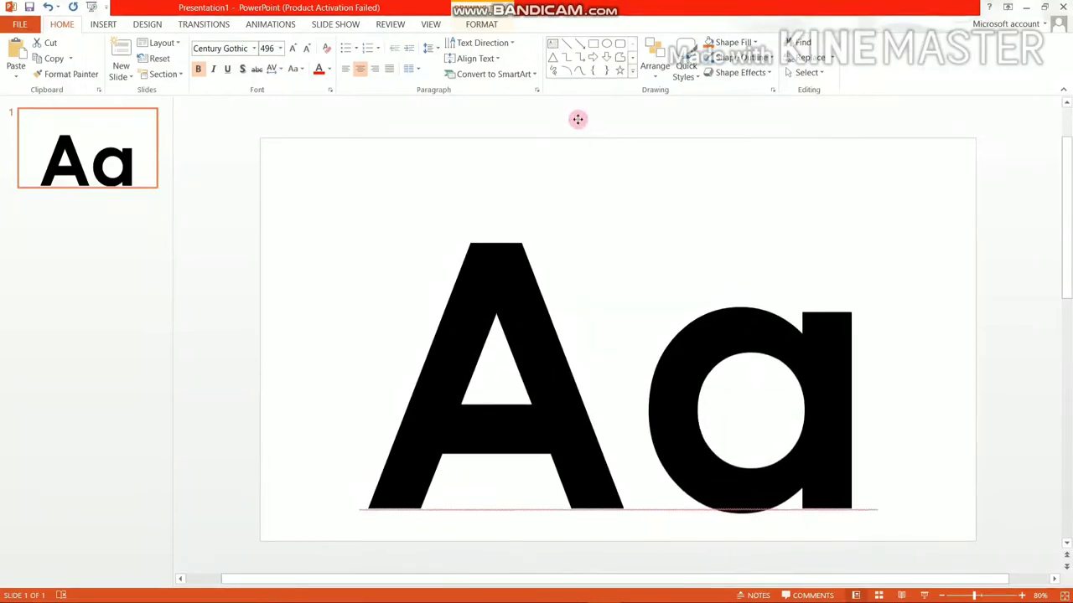
pyautogui.moveTo(582, 175); pyautogui.dragTo(581, 109)
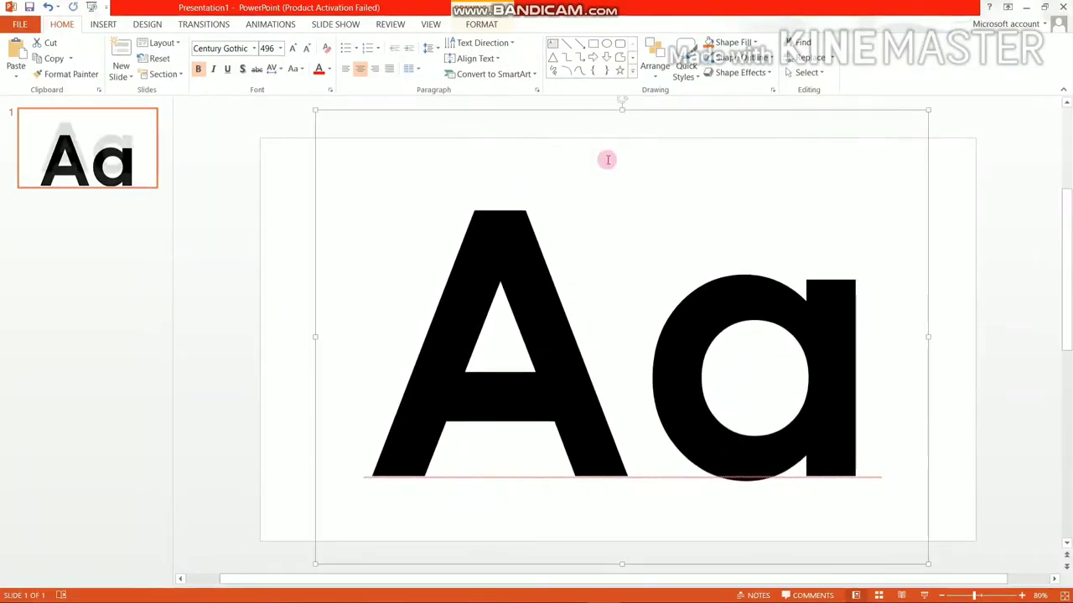
pyautogui.doubleClick(579, 264)
pyautogui.click(293, 50)
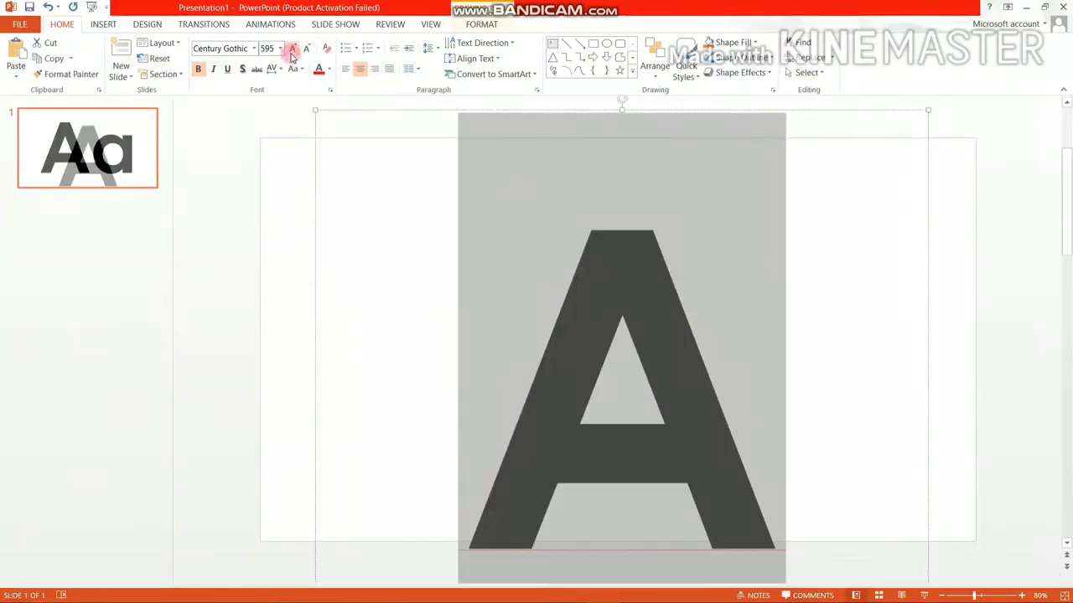
# - Widen the Aa text box and position it so both letters fit on the slide
pyautogui.scroll(-2, 327, 452)
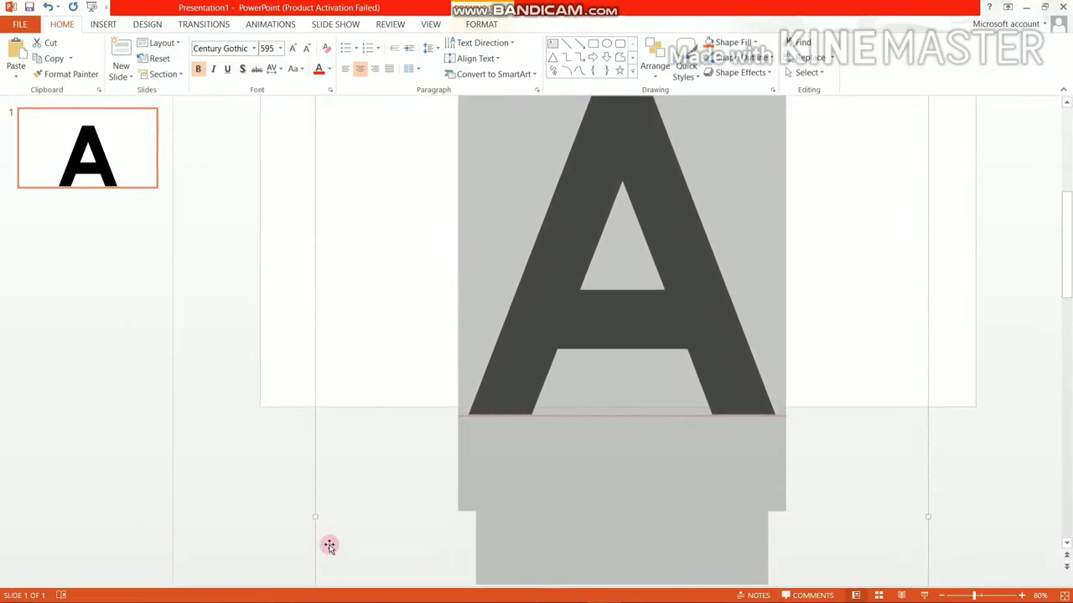
pyautogui.moveTo(314, 517); pyautogui.dragTo(271, 517)
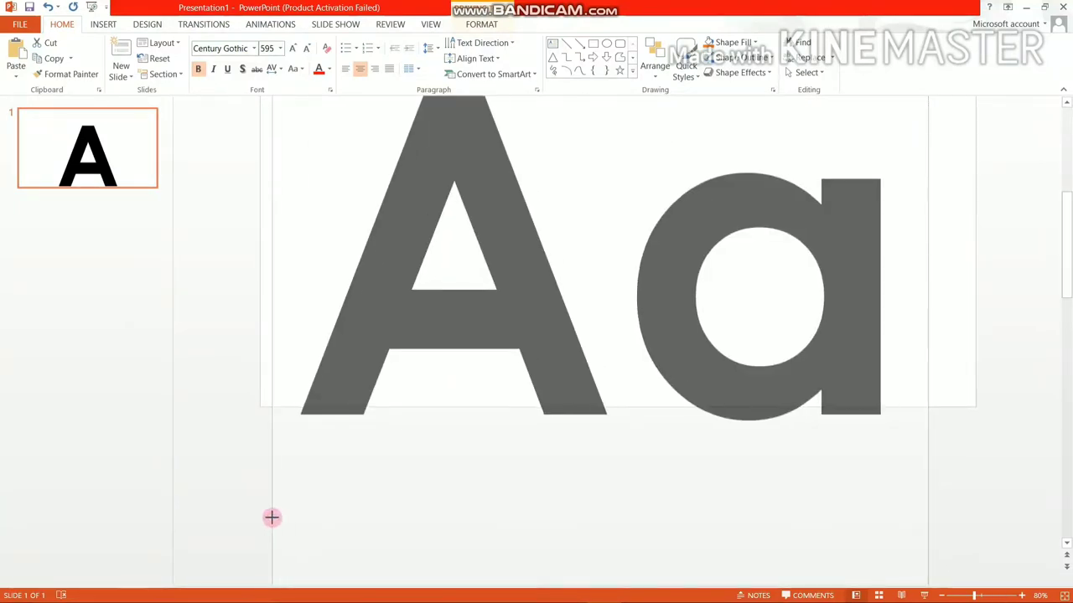
pyautogui.scroll(5, 783, 302)
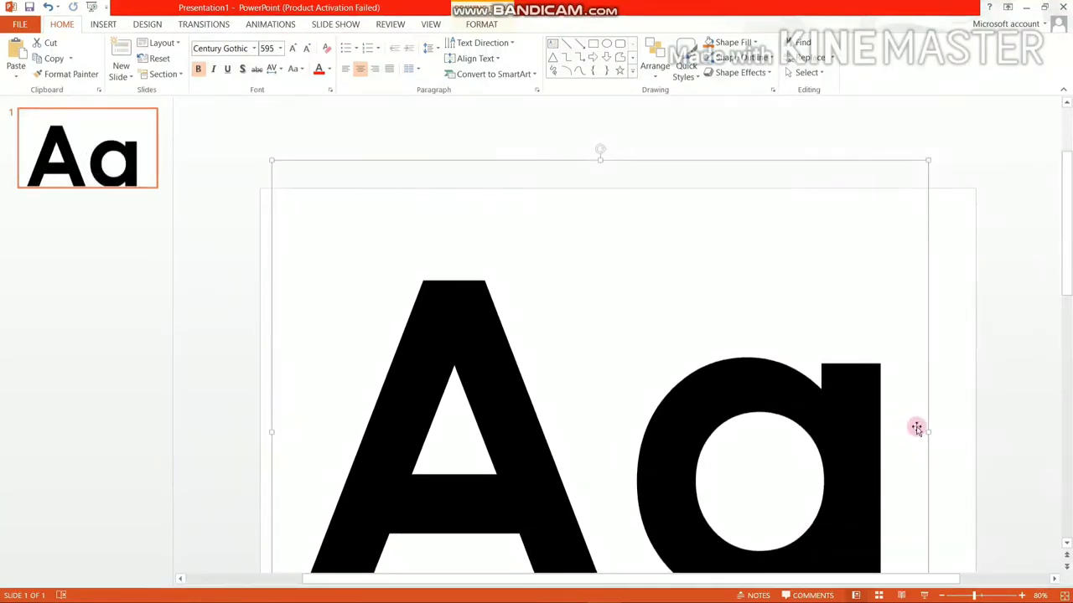
pyautogui.moveTo(928, 431); pyautogui.dragTo(956, 431)
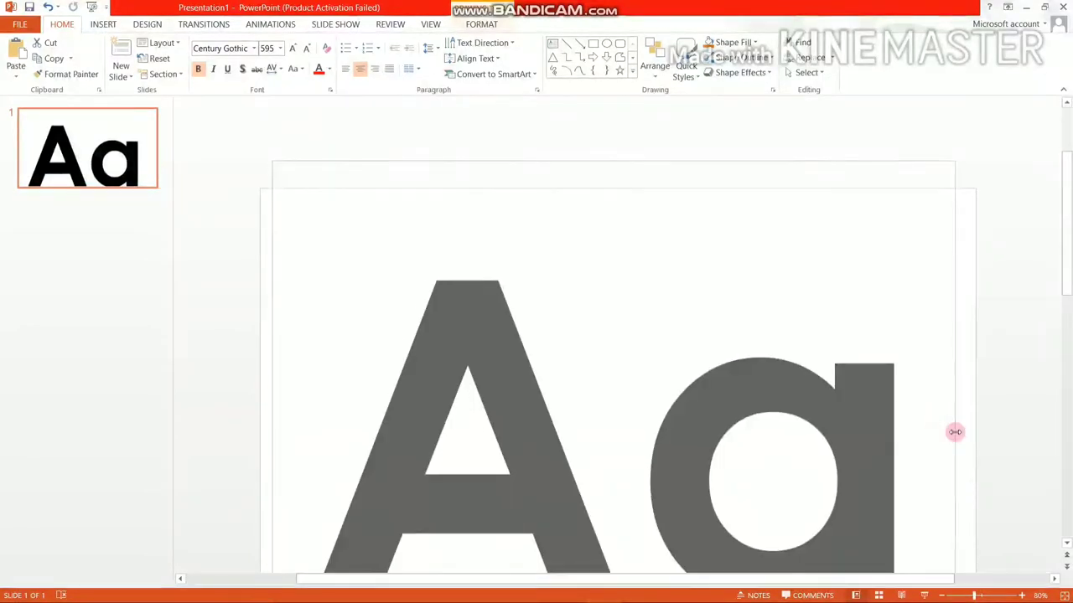
pyautogui.scroll(-3, 648, 386)
pyautogui.scroll(3, 650, 387)
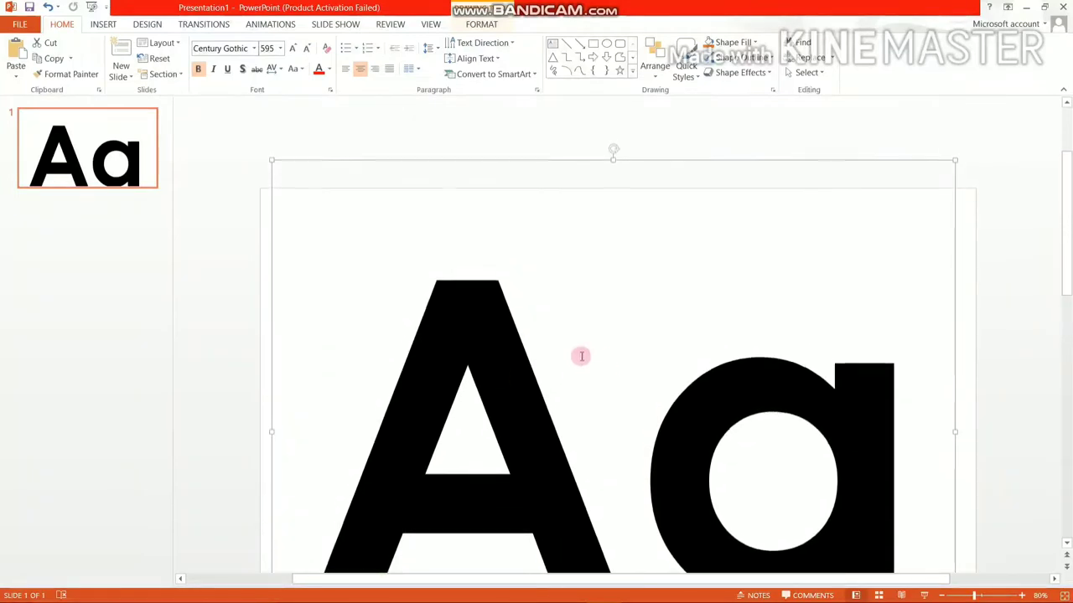
pyautogui.scroll(-5, 675, 288)
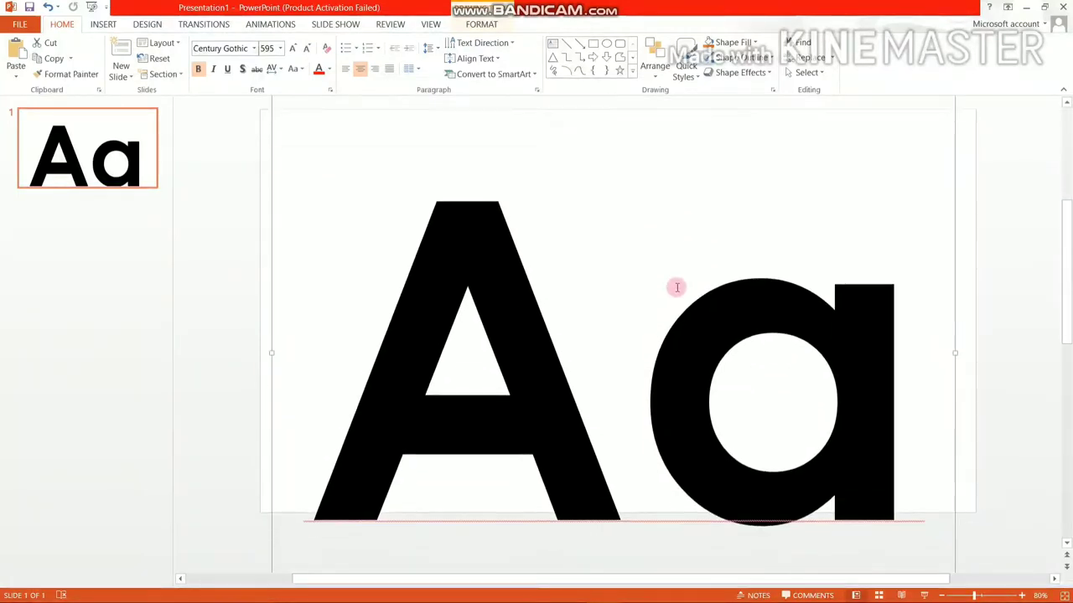
pyautogui.scroll(6, 586, 192)
pyautogui.moveTo(559, 179); pyautogui.dragTo(580, 123)
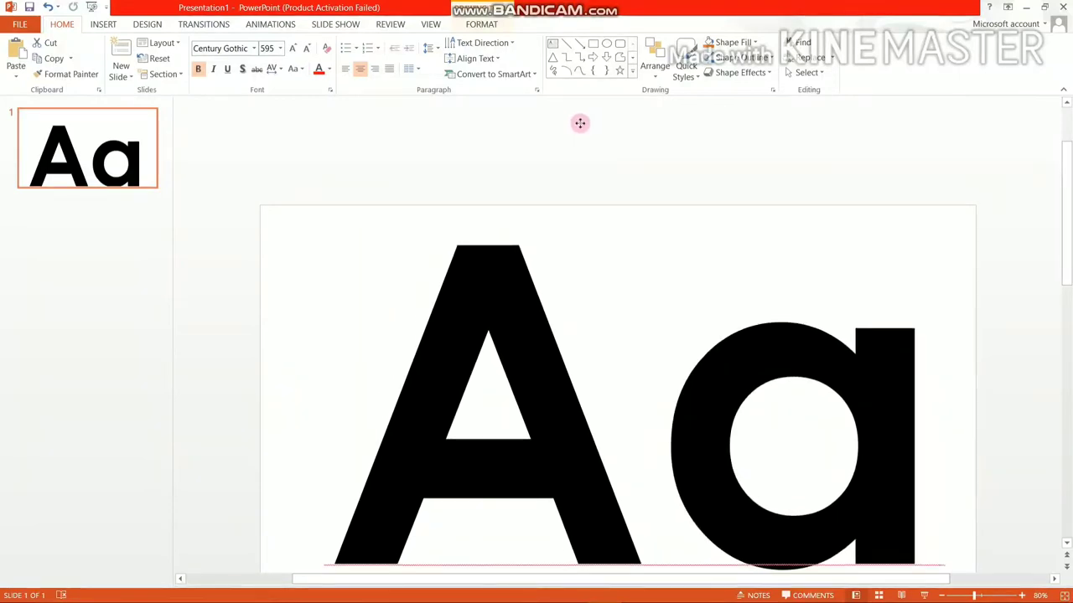
pyautogui.moveTo(581, 123); pyautogui.dragTo(570, 122)
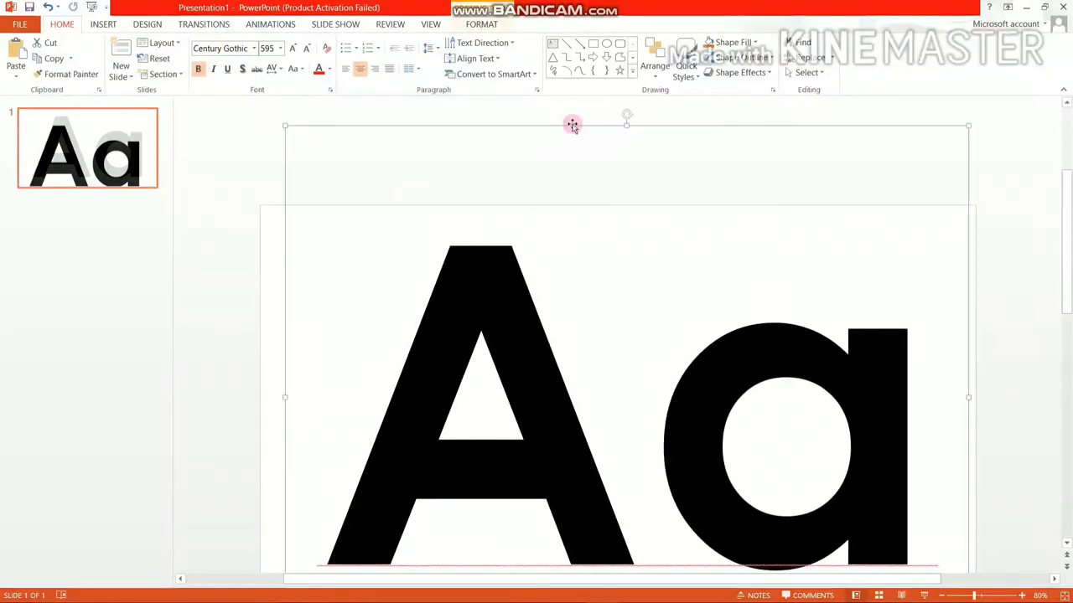
pyautogui.scroll(-6, 615, 172)
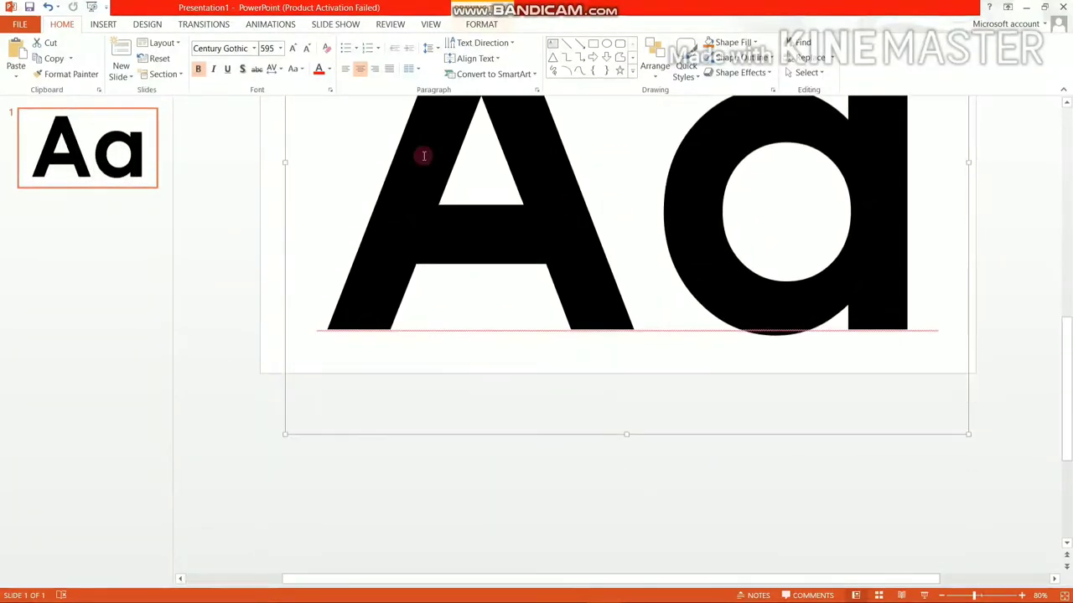
pyautogui.moveTo(305, 161); pyautogui.dragTo(260, 162)
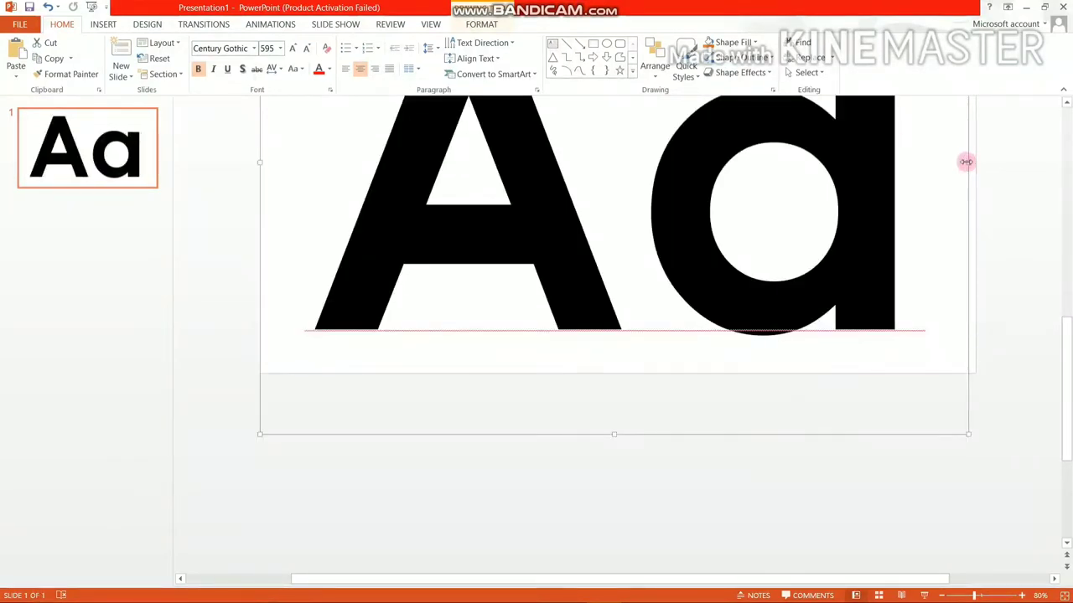
pyautogui.moveTo(966, 162); pyautogui.dragTo(977, 160)
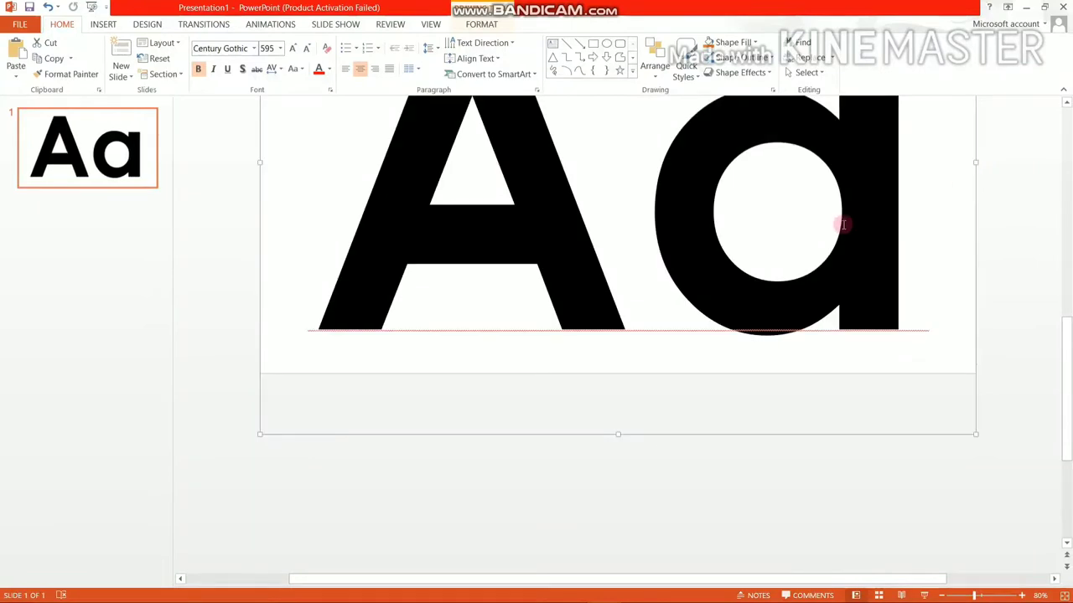
pyautogui.scroll(5, 841, 223)
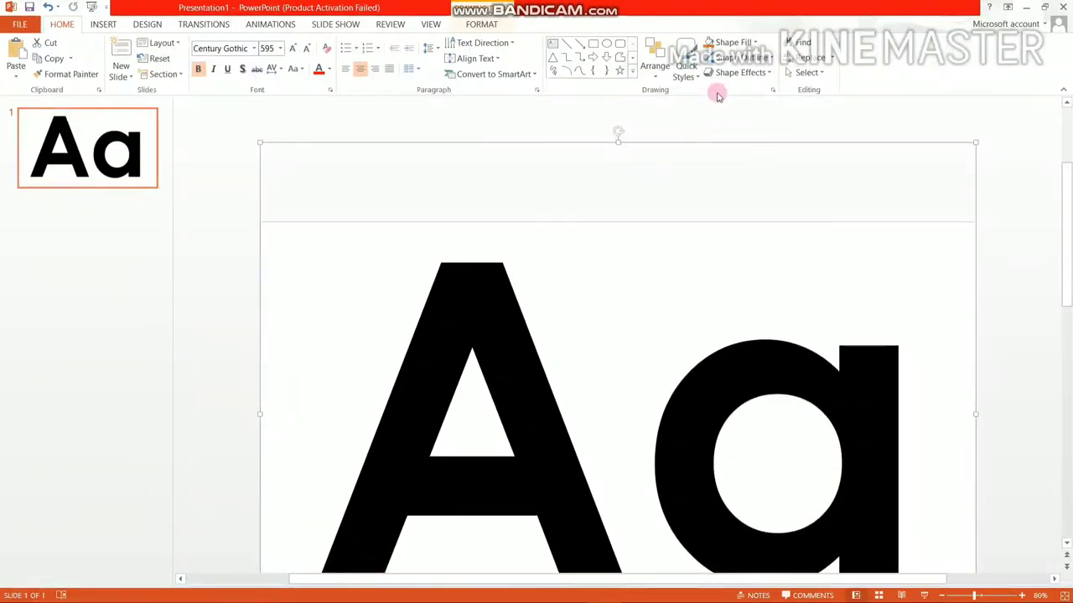
# - Choose a picture text fill for the selected Aa letters
pyautogui.doubleClick(589, 329)
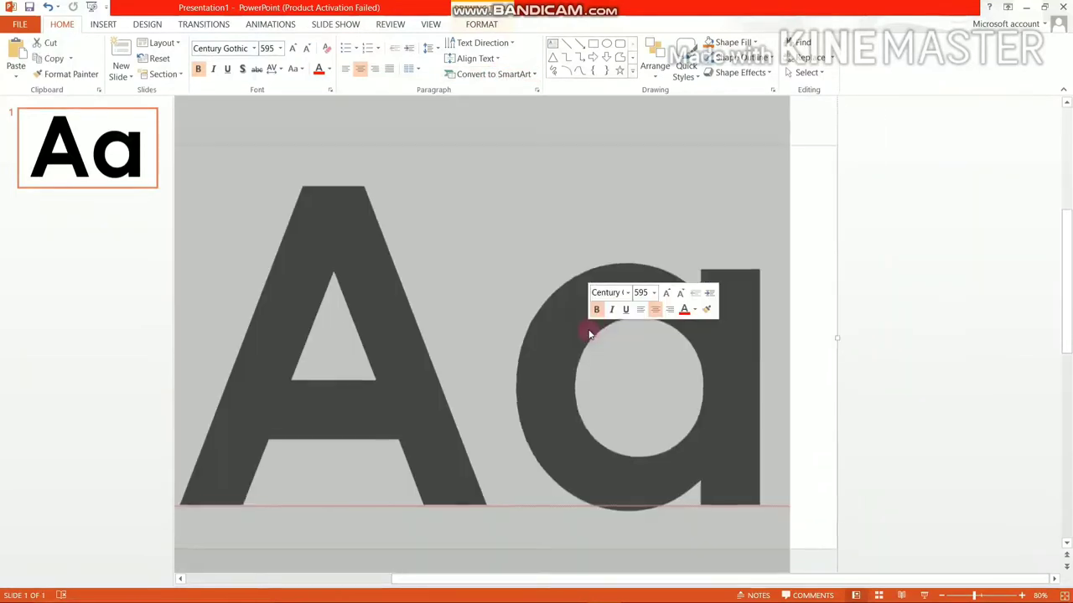
pyautogui.click(483, 24)
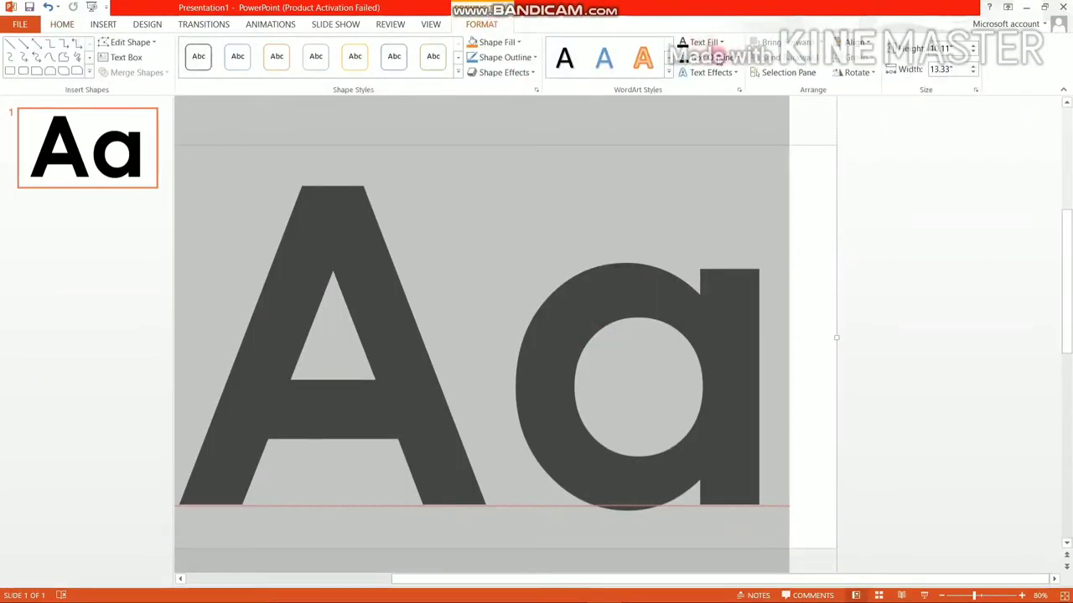
pyautogui.click(713, 43)
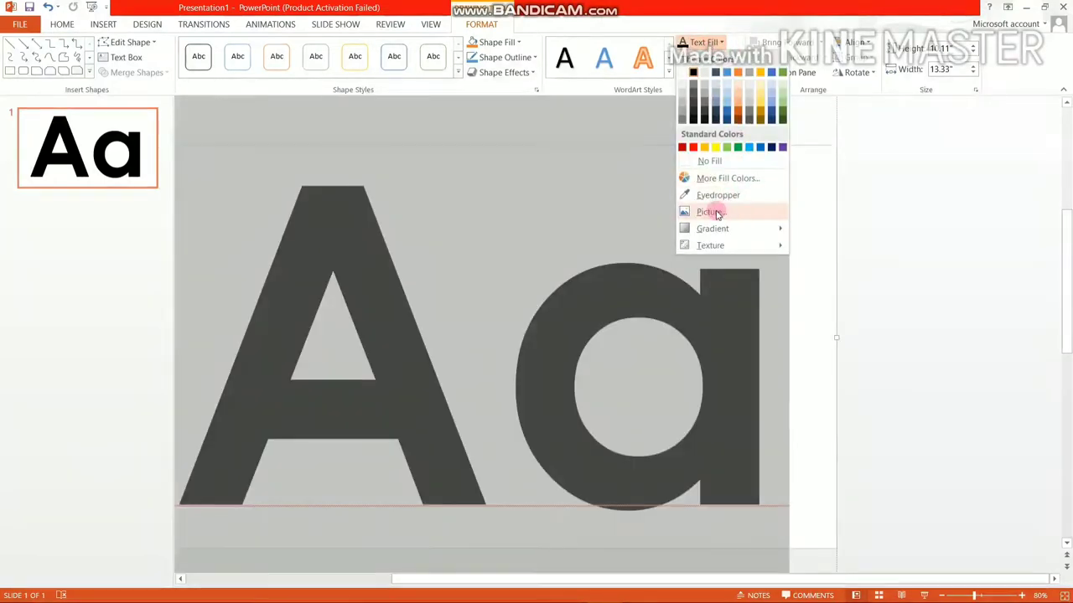
pyautogui.click(714, 212)
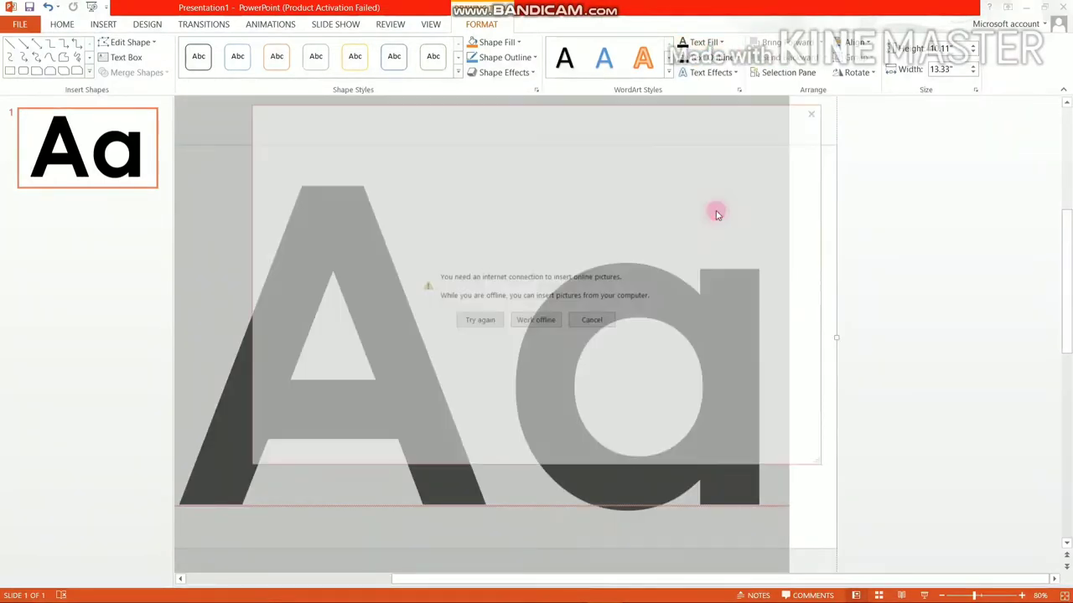
pyautogui.click(544, 321)
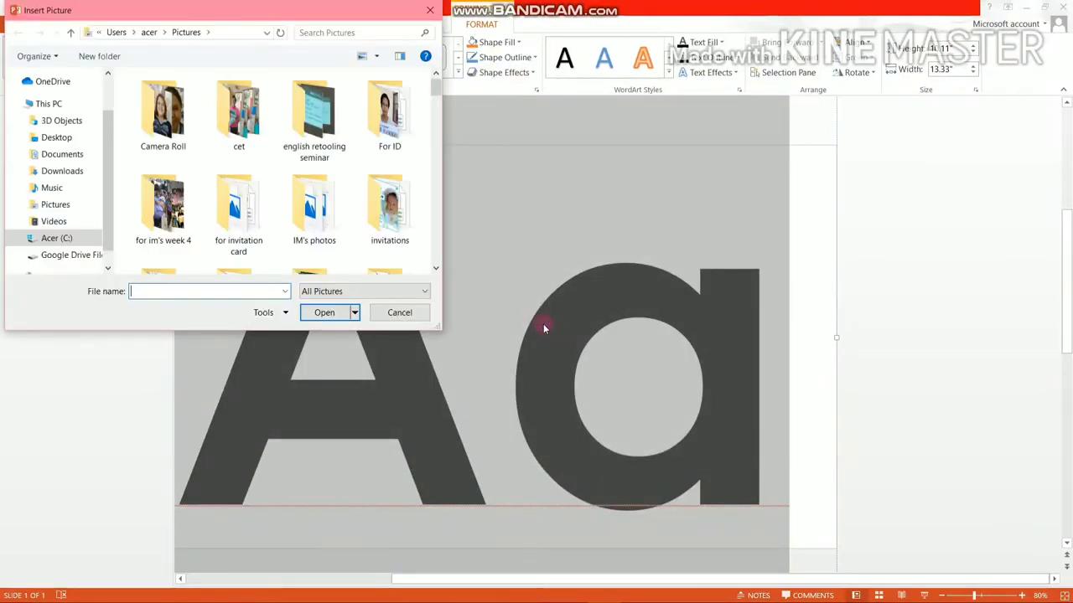
# - Insert the grey Hello Kitty image from the HK character folder as the fill
pyautogui.doubleClick(314, 205)
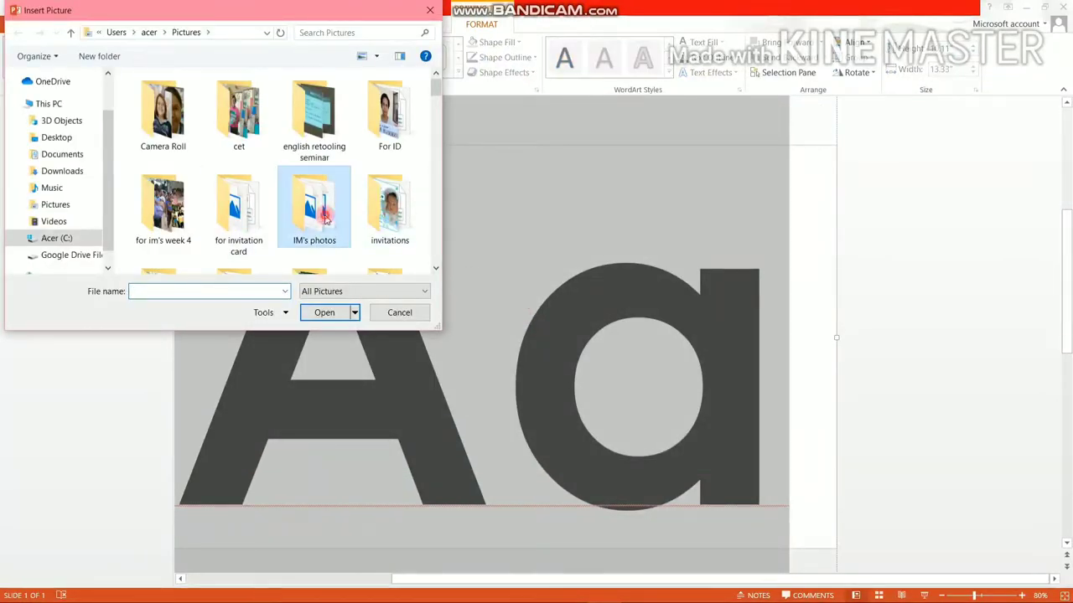
pyautogui.scroll(-3, 259, 176)
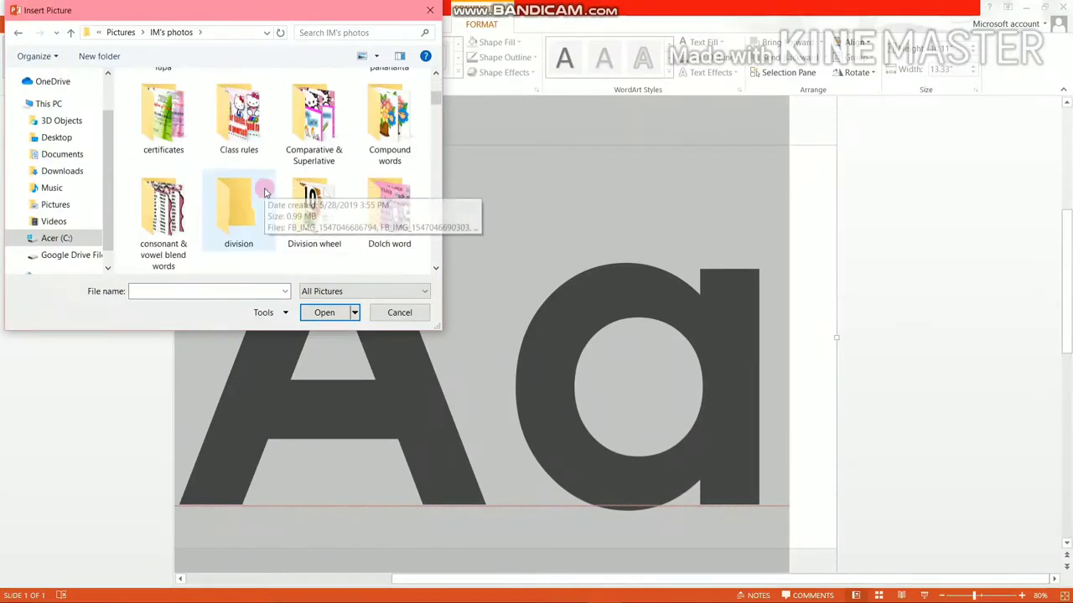
pyautogui.scroll(-3, 266, 187)
pyautogui.scroll(-3, 269, 188)
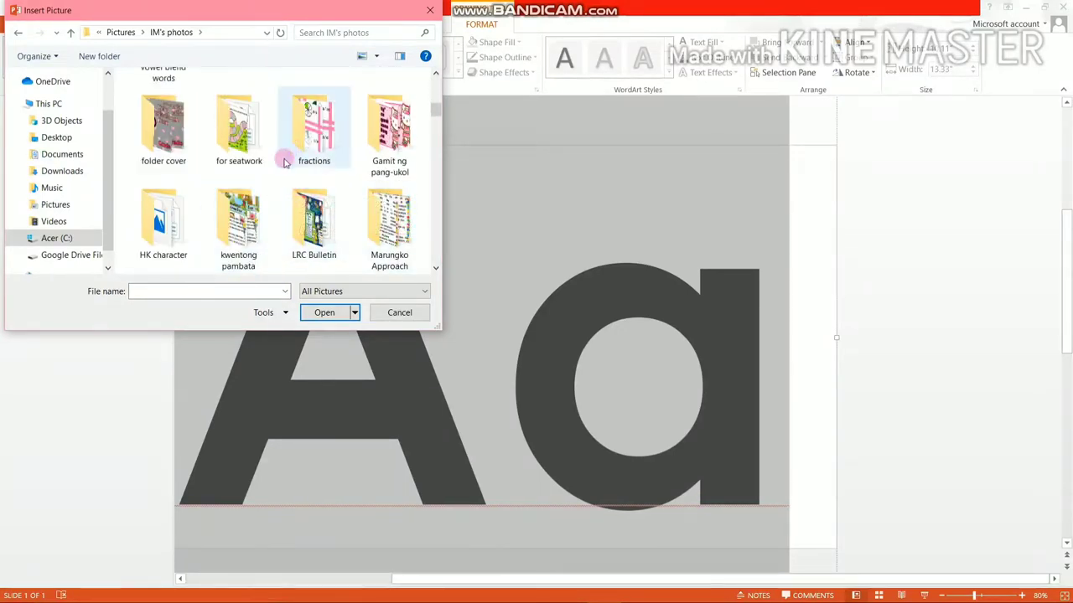
pyautogui.scroll(-3, 285, 158)
pyautogui.scroll(5, 235, 185)
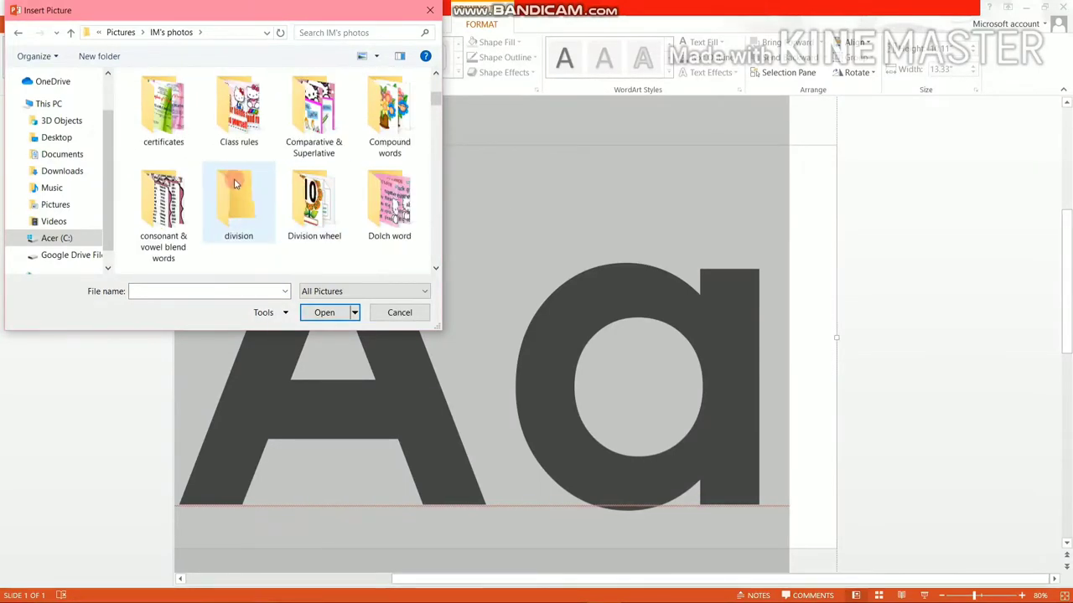
pyautogui.scroll(-2, 209, 226)
pyautogui.scroll(-2, 268, 218)
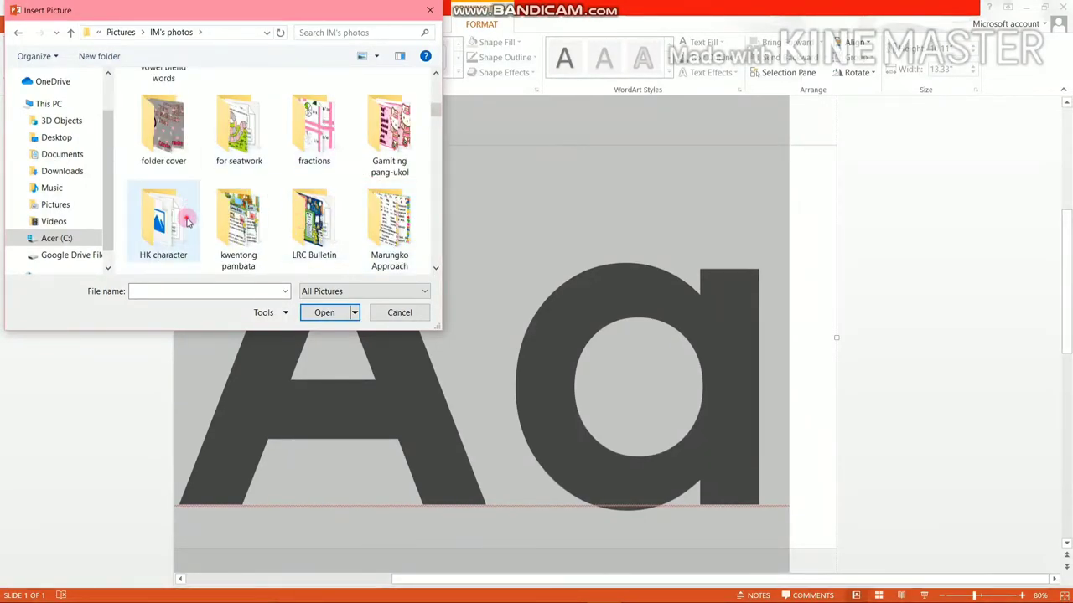
pyautogui.doubleClick(186, 218)
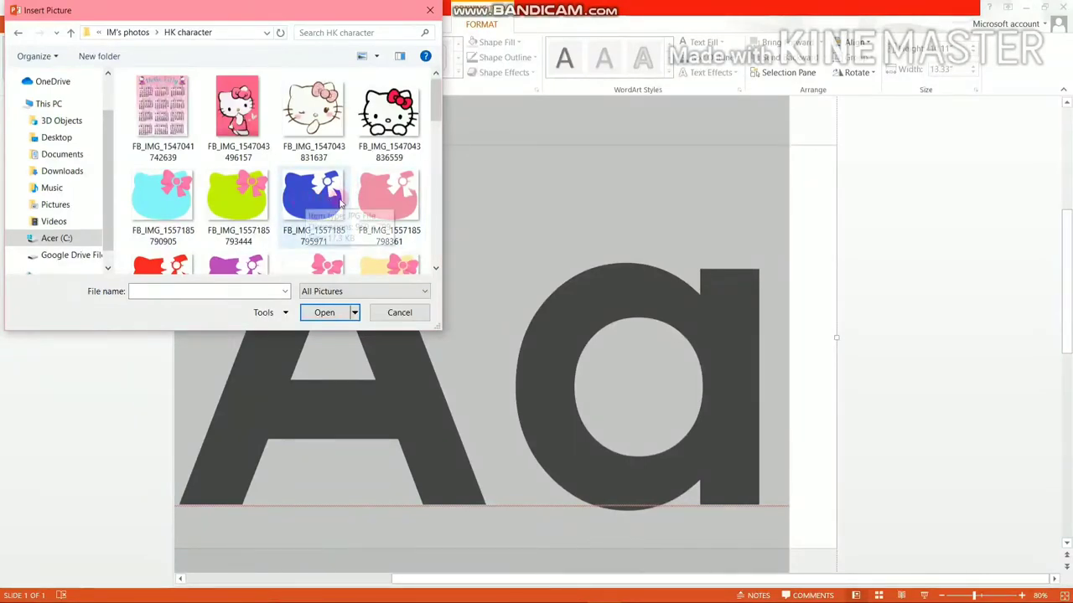
pyautogui.scroll(-1, 340, 201)
pyautogui.scroll(-1, 352, 205)
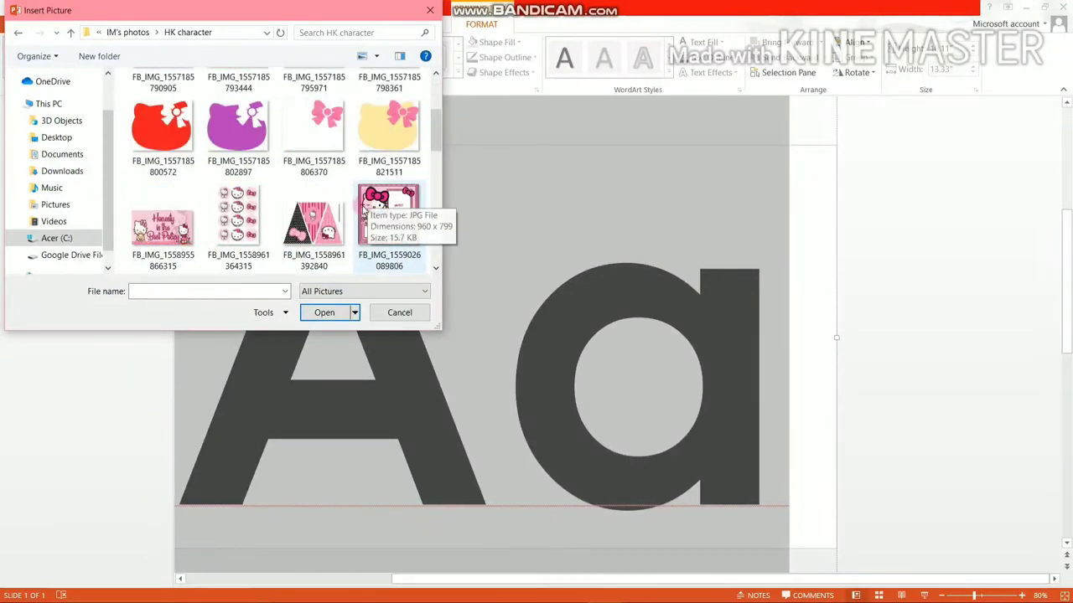
pyautogui.scroll(-1, 327, 214)
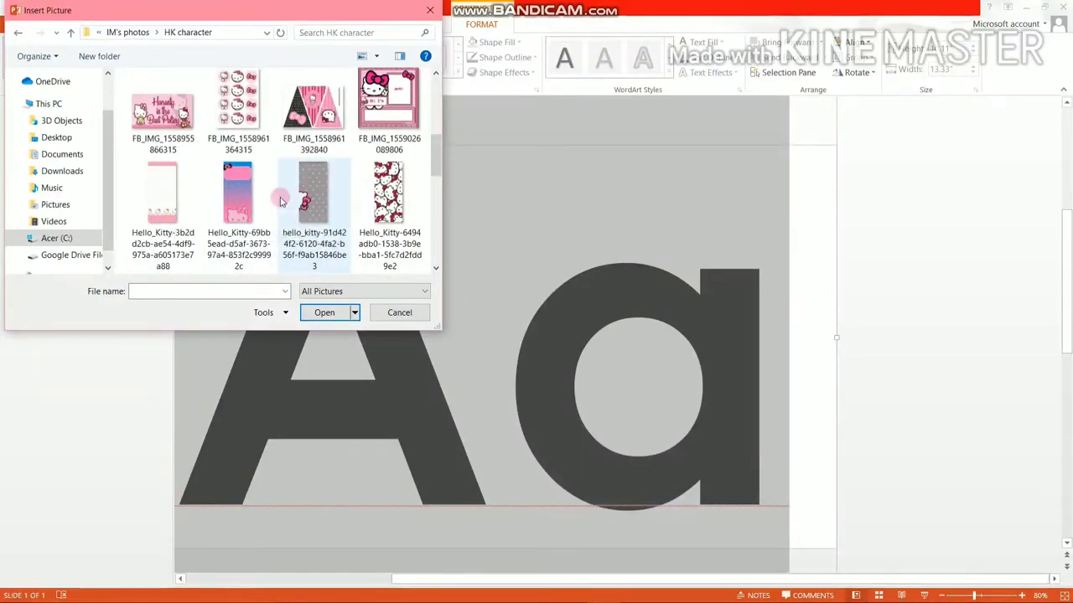
pyautogui.click(233, 200)
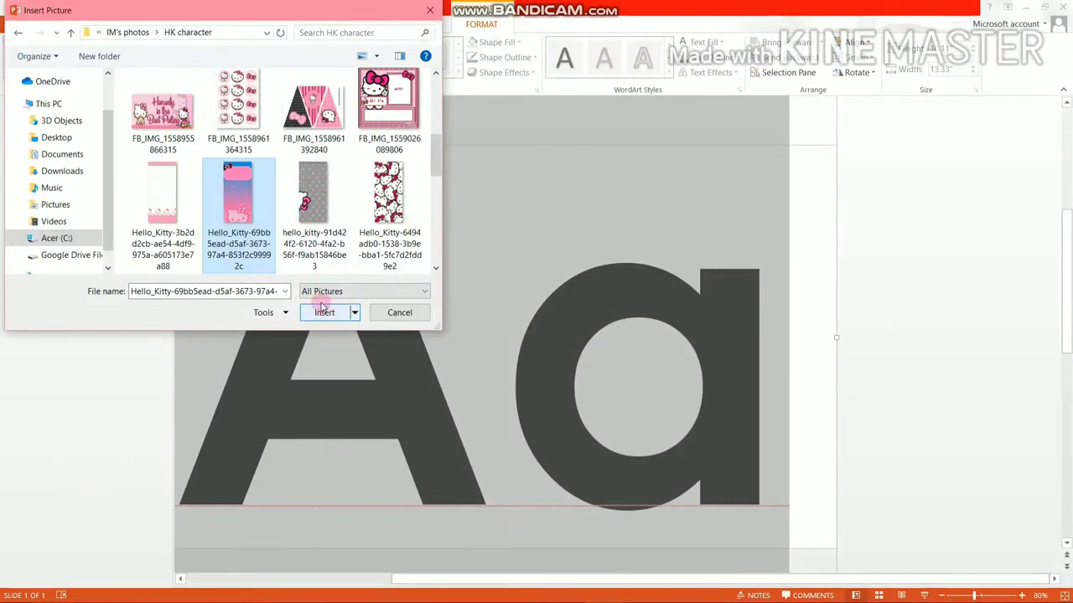
pyautogui.click(312, 205)
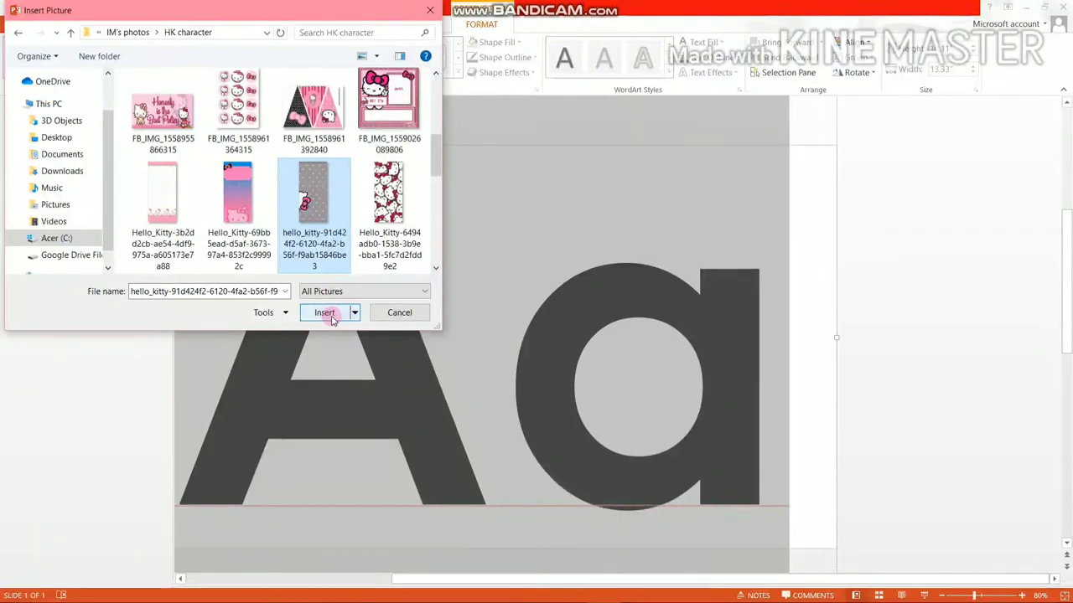
pyautogui.click(332, 319)
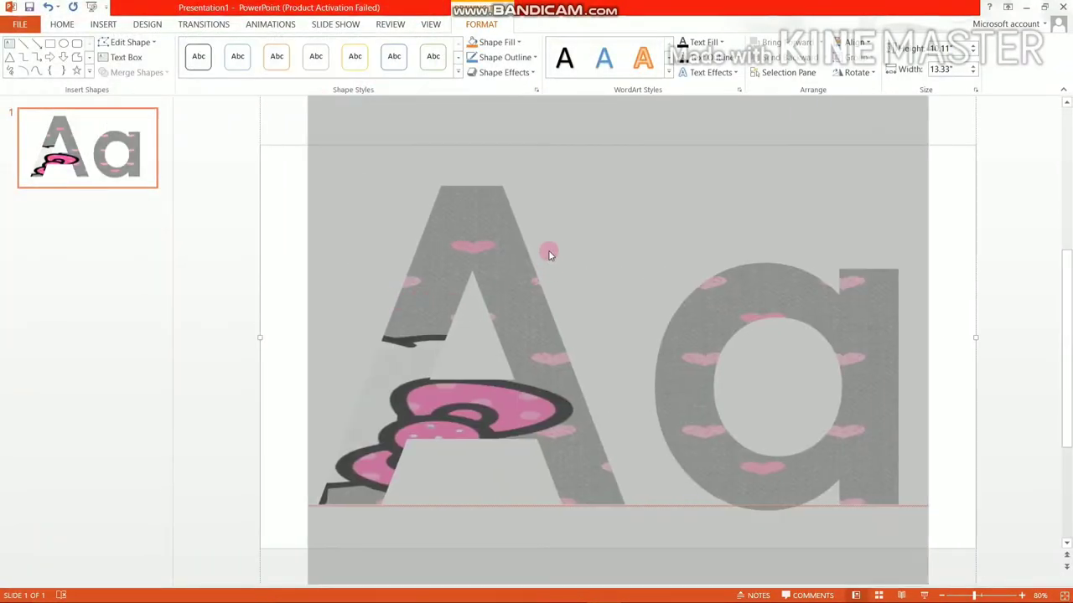
# - Outline the Aa letters in black with a 6 pt weight
pyautogui.click(725, 62)
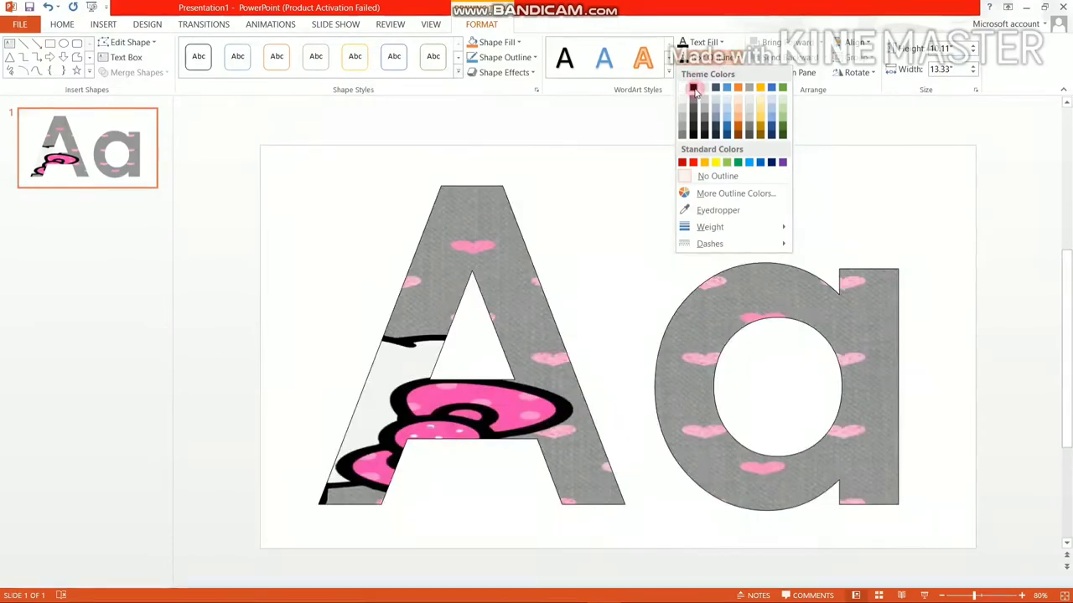
pyautogui.click(693, 87)
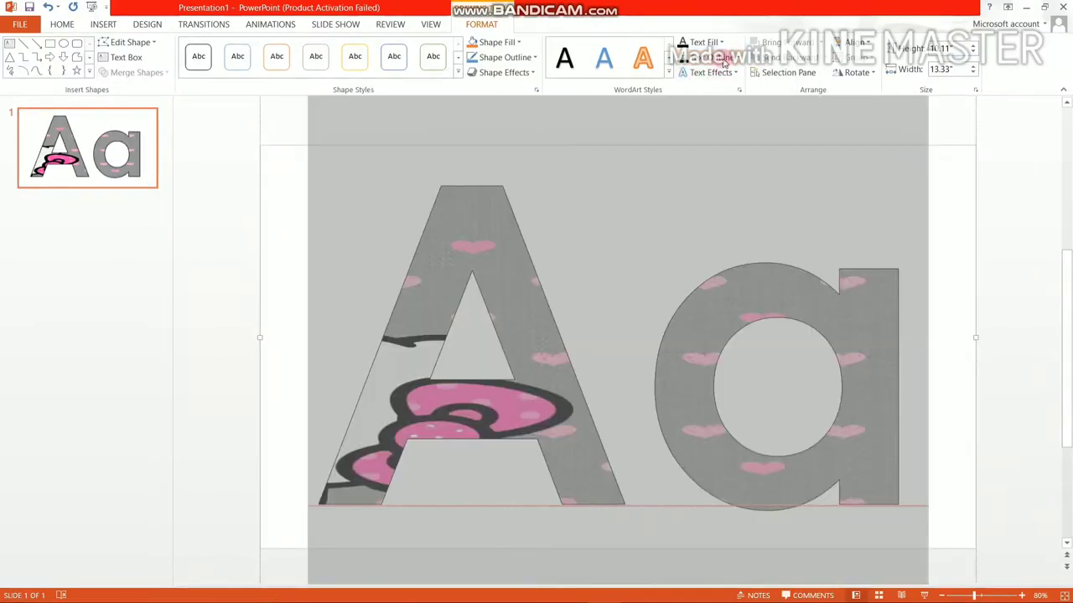
pyautogui.click(725, 63)
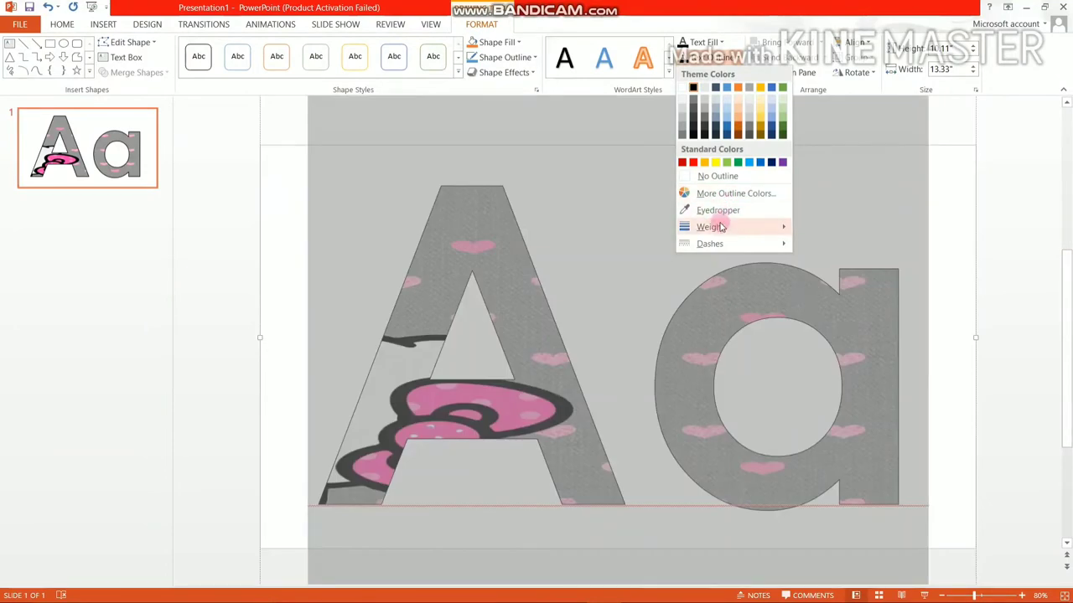
pyautogui.moveTo(721, 228)
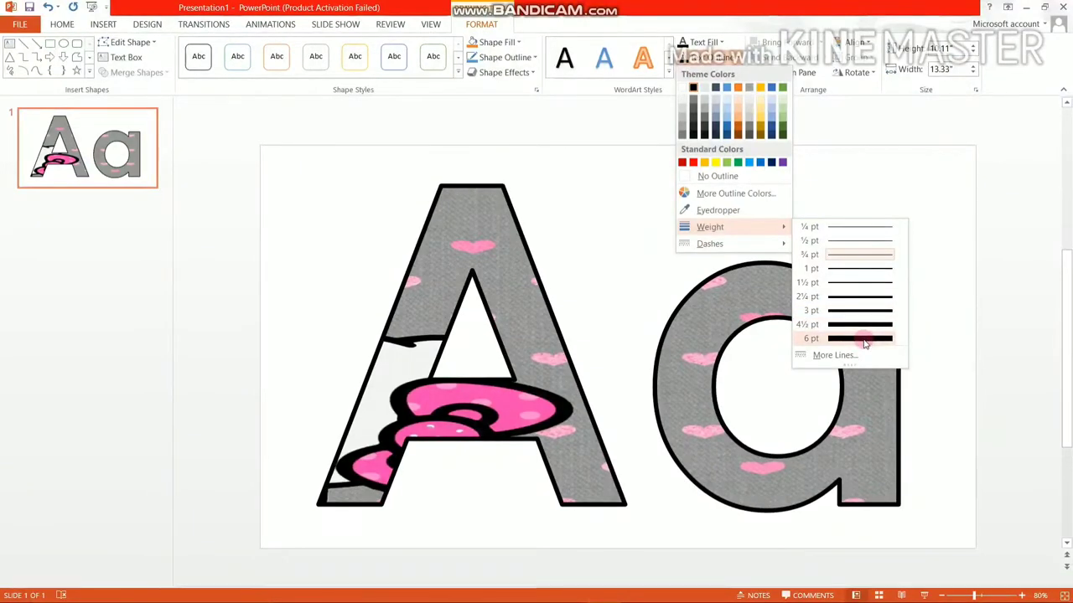
pyautogui.click(864, 339)
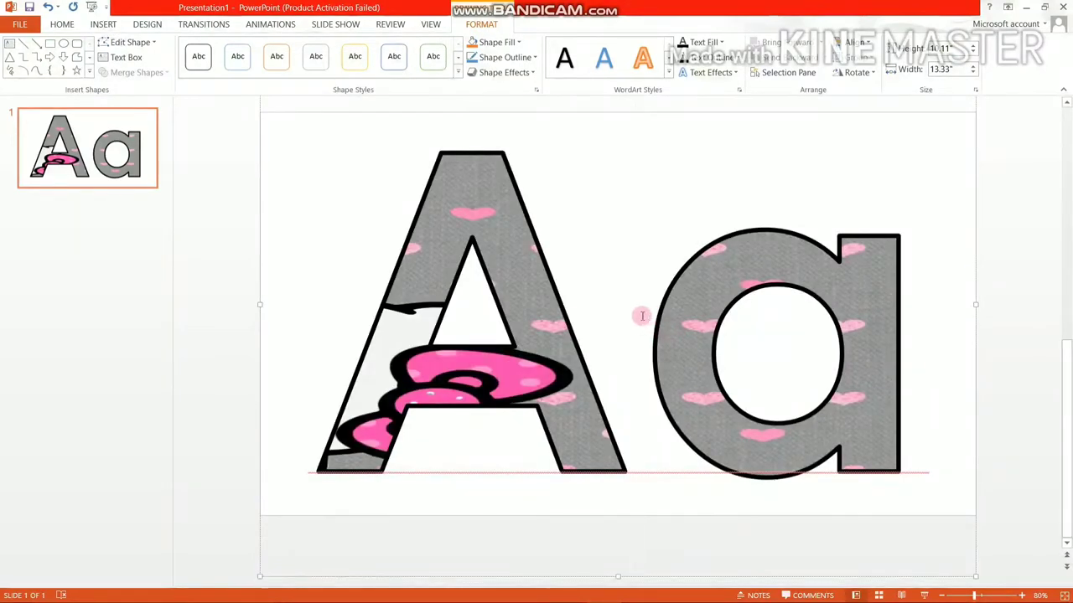
# - Duplicate the Aa slide and retype its letters as Bb
pyautogui.rightClick(92, 155)
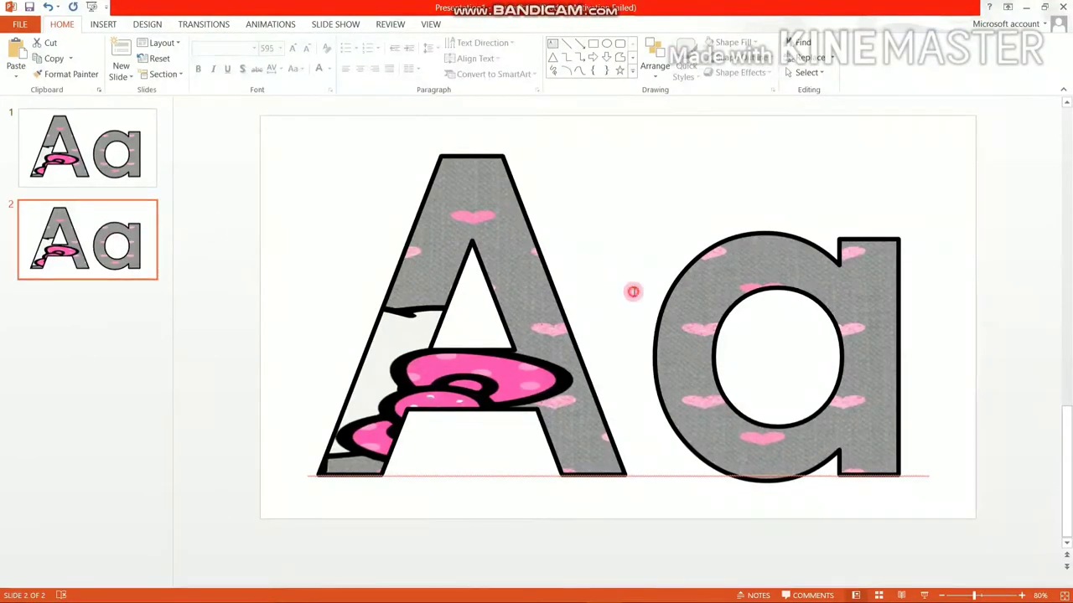
pyautogui.click(633, 293)
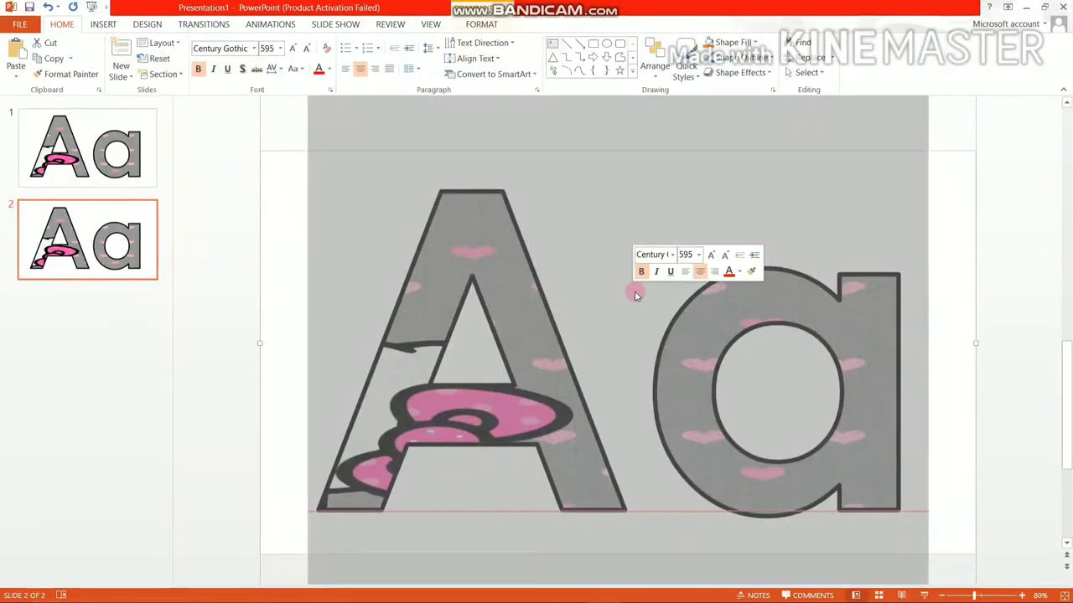
pyautogui.write('B')
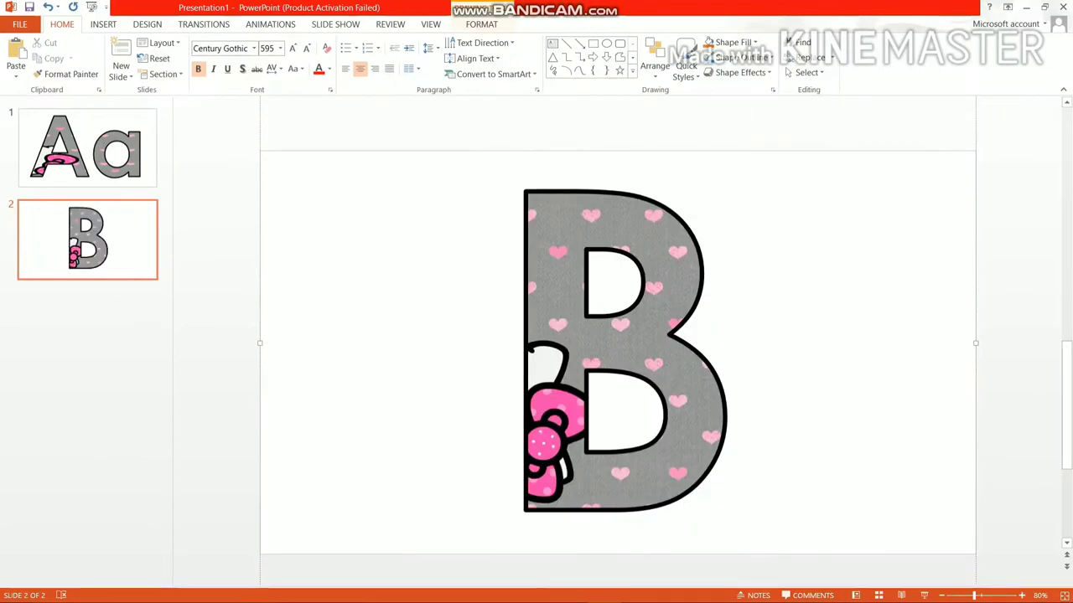
pyautogui.write('b')
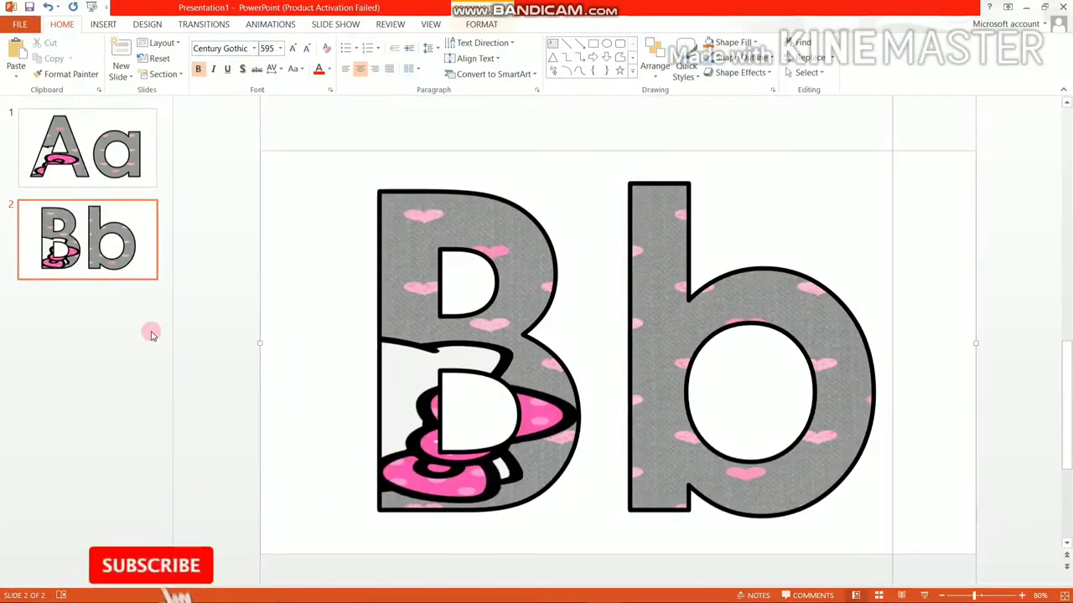
# - Duplicate the Bb slide, retype the letters as Cc, then return to slide 1
pyautogui.rightClick(83, 246)
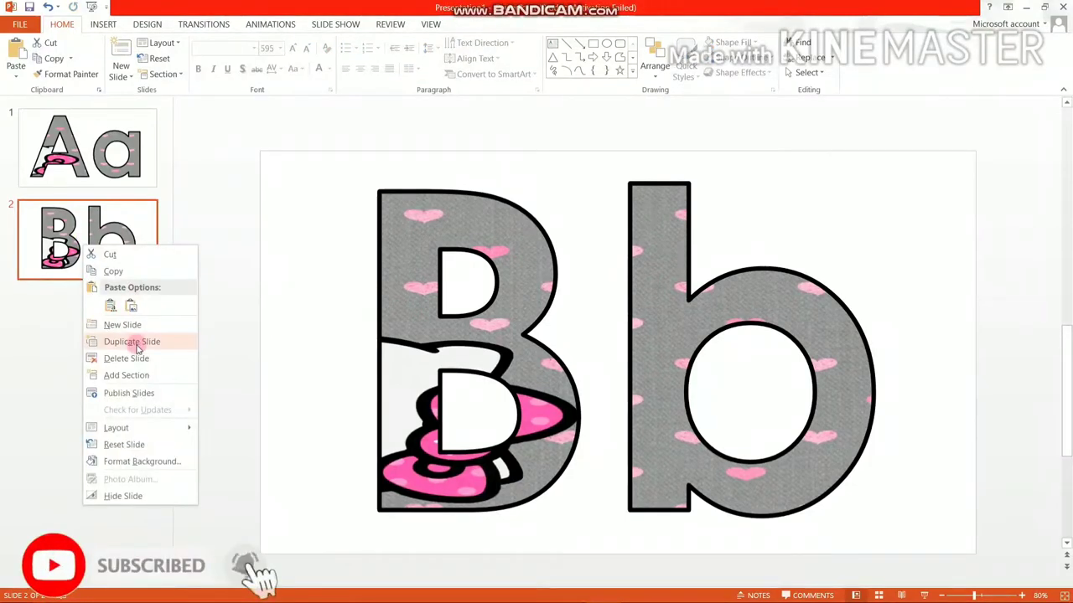
pyautogui.click(131, 341)
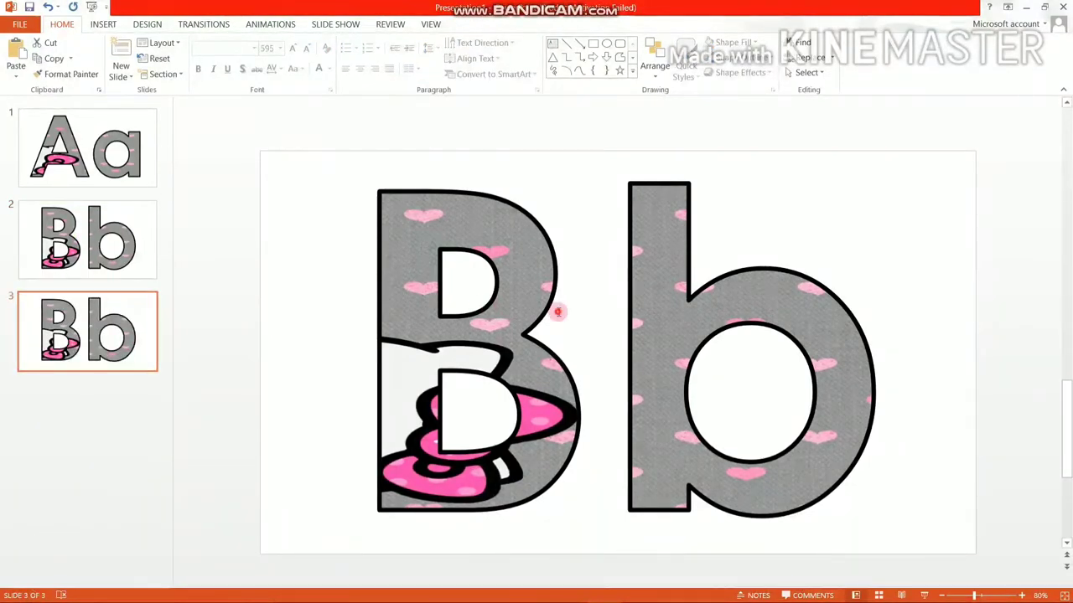
pyautogui.click(557, 312)
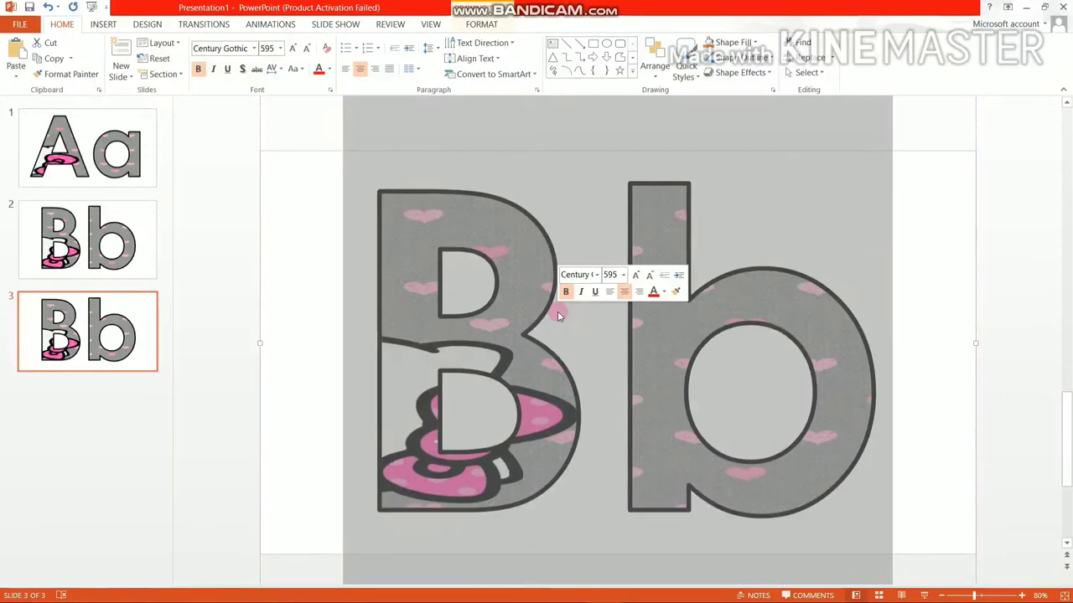
pyautogui.write('C')
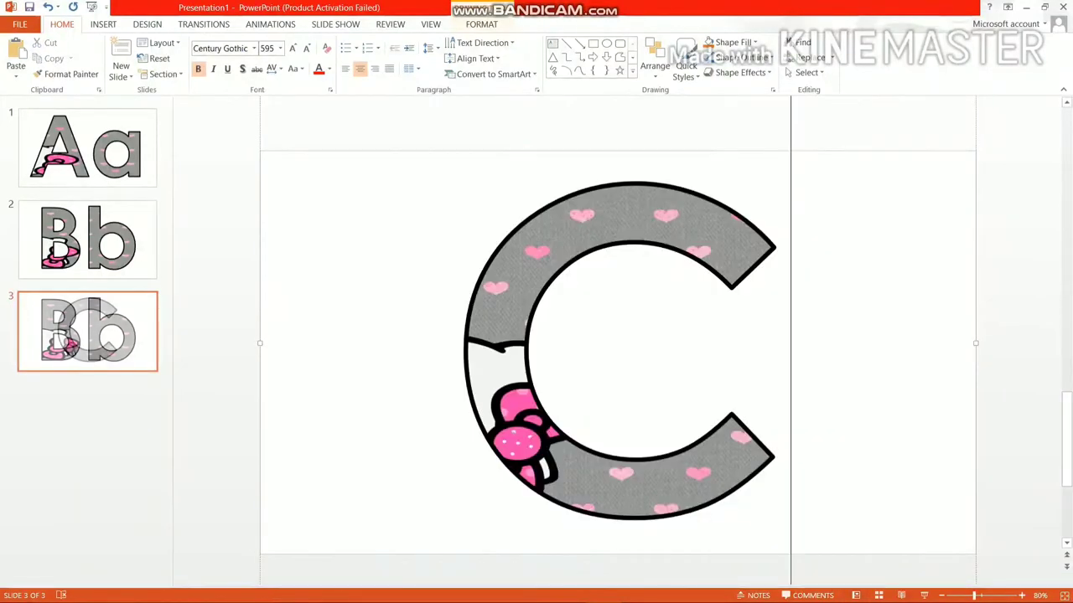
pyautogui.write('c')
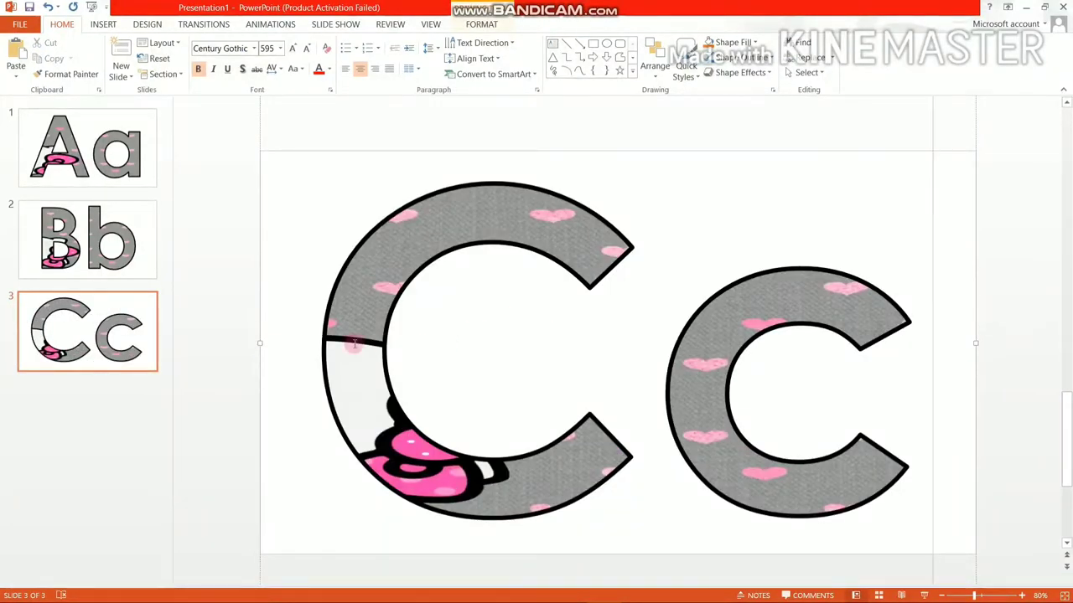
pyautogui.click(117, 399)
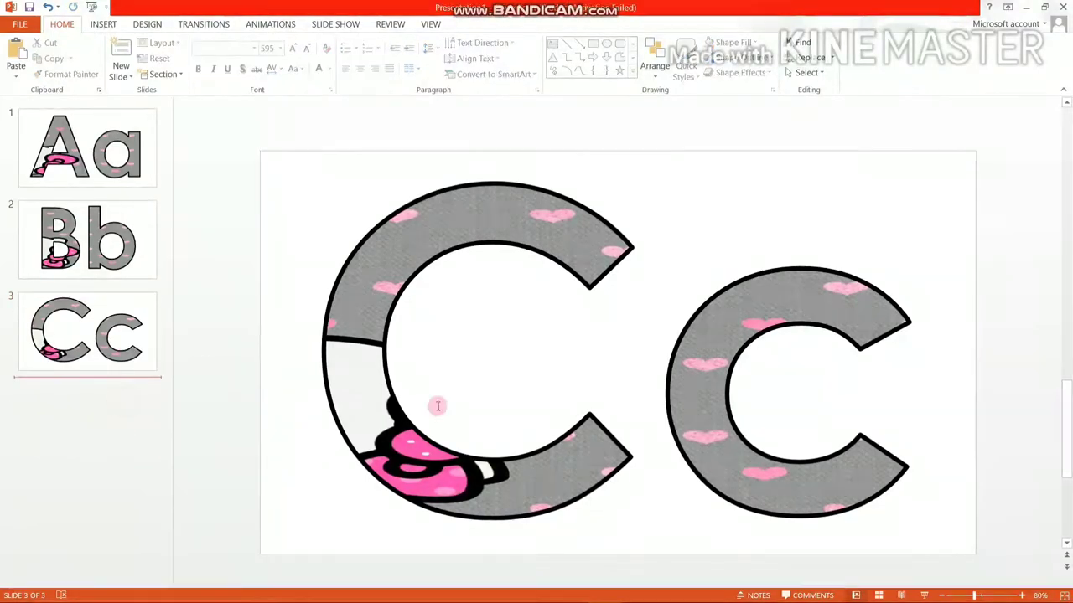
pyautogui.click(94, 156)
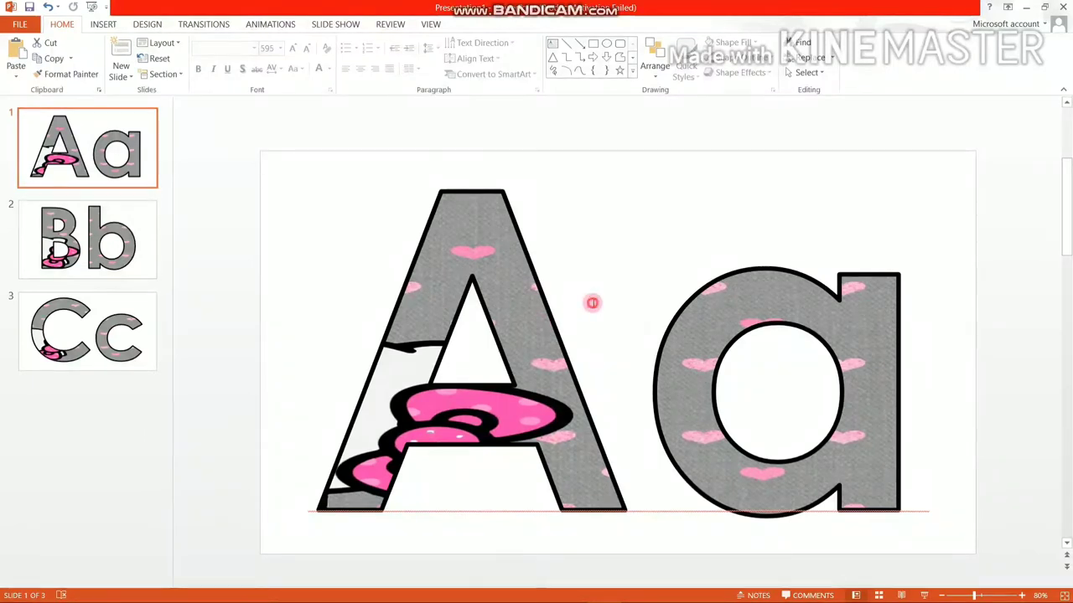
# - Save the Aa letters as a picture named 'Aa', choosing the Pictures location
pyautogui.click(592, 303)
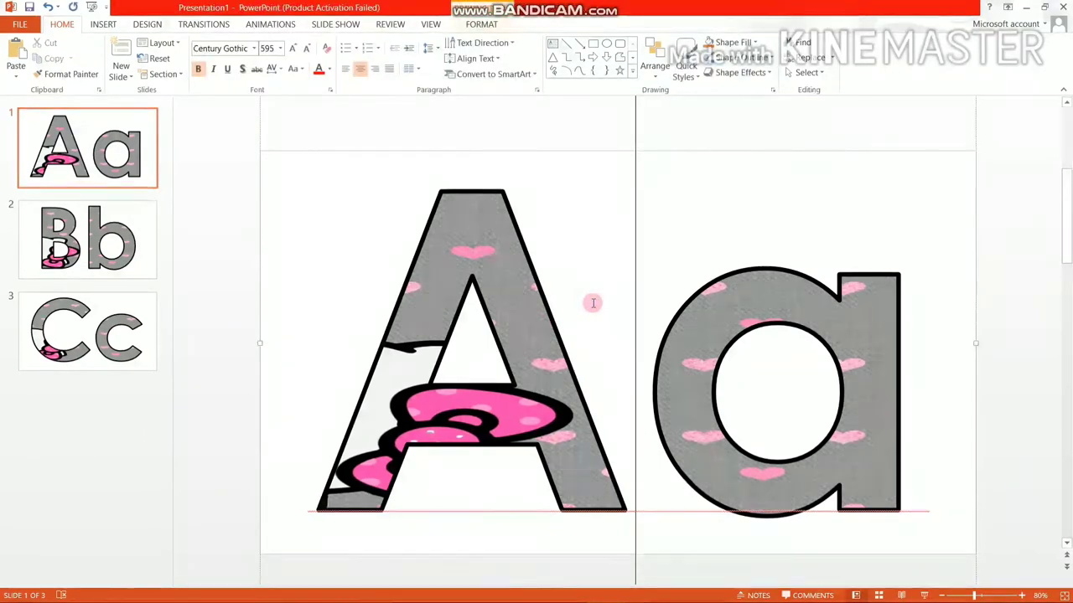
pyautogui.rightClick(260, 265)
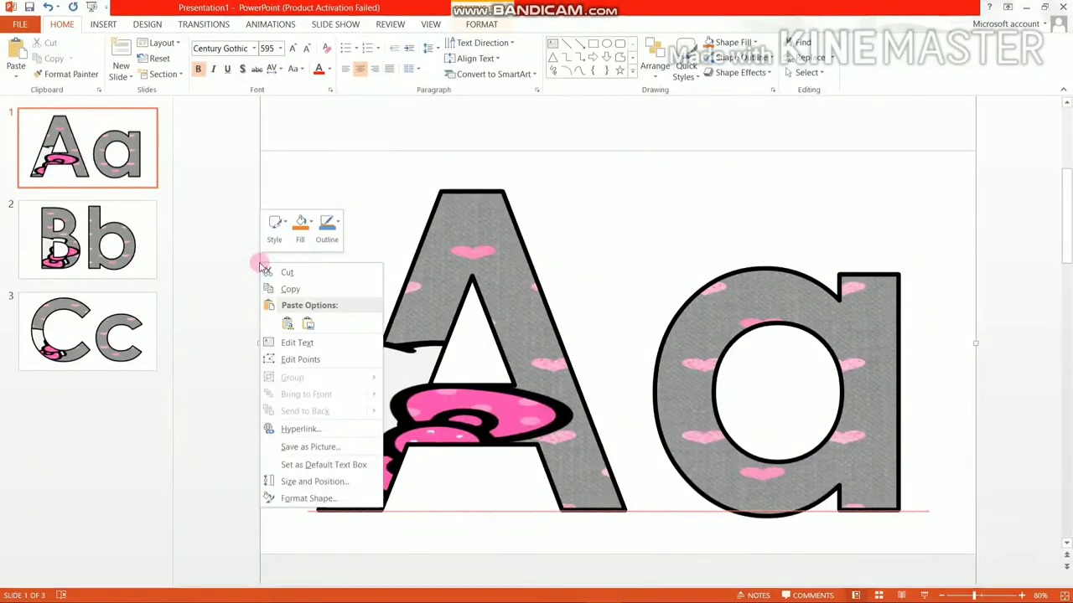
pyautogui.click(313, 448)
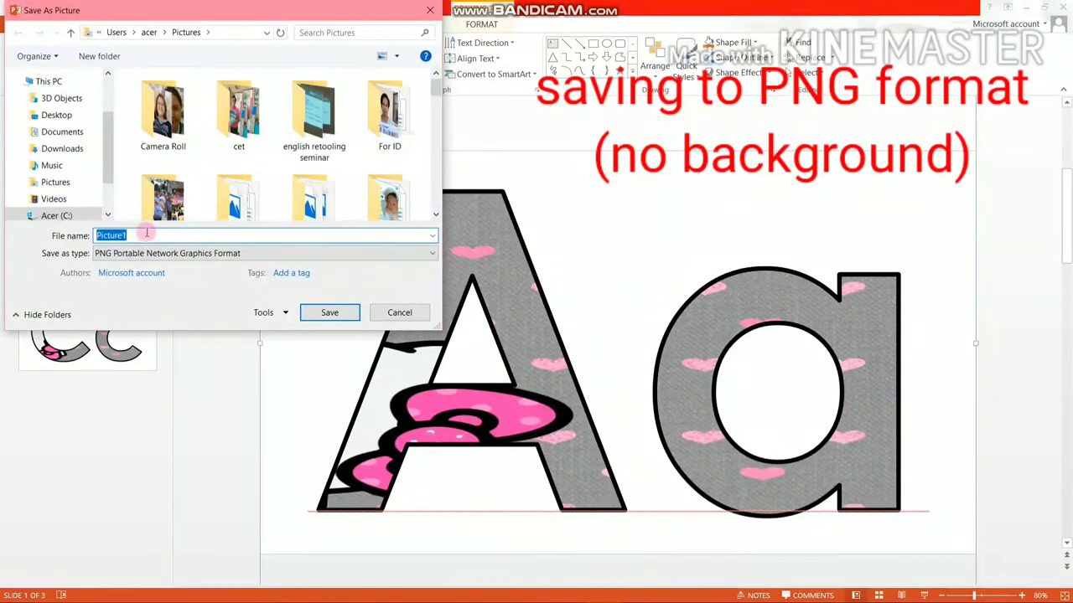
pyautogui.write('Aa')
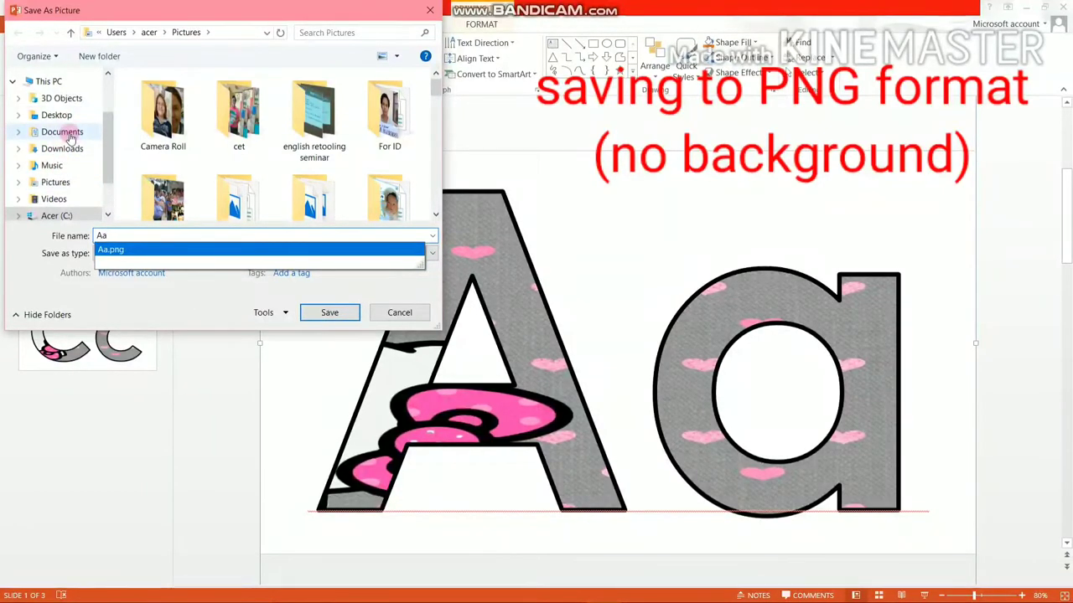
pyautogui.click(65, 182)
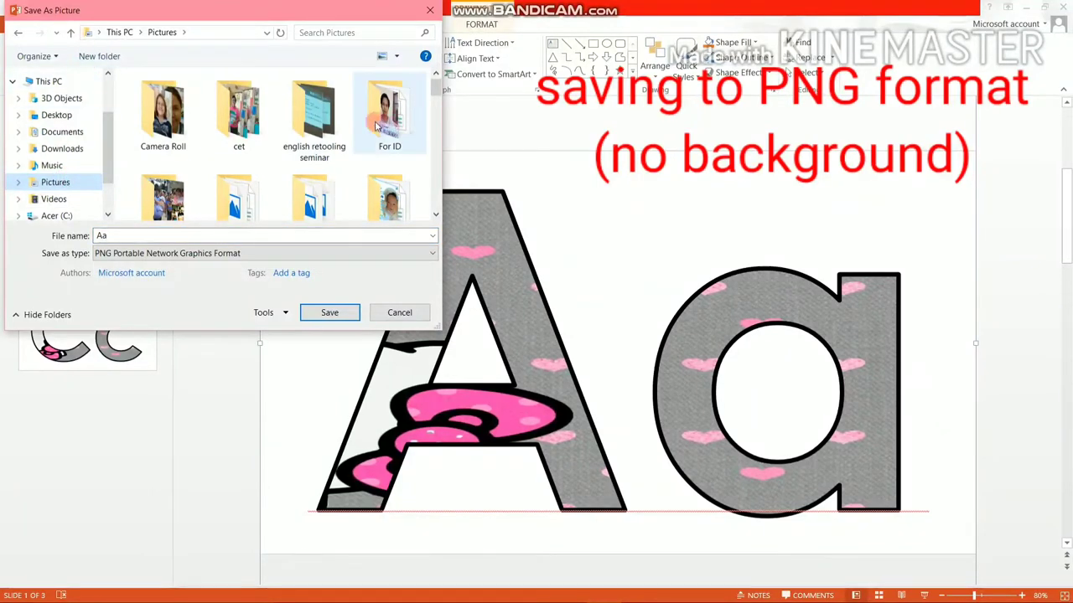
# - Create an Alphabet folder in Pictures, save Aa into it, and show the Bb slide
pyautogui.click(99, 56)
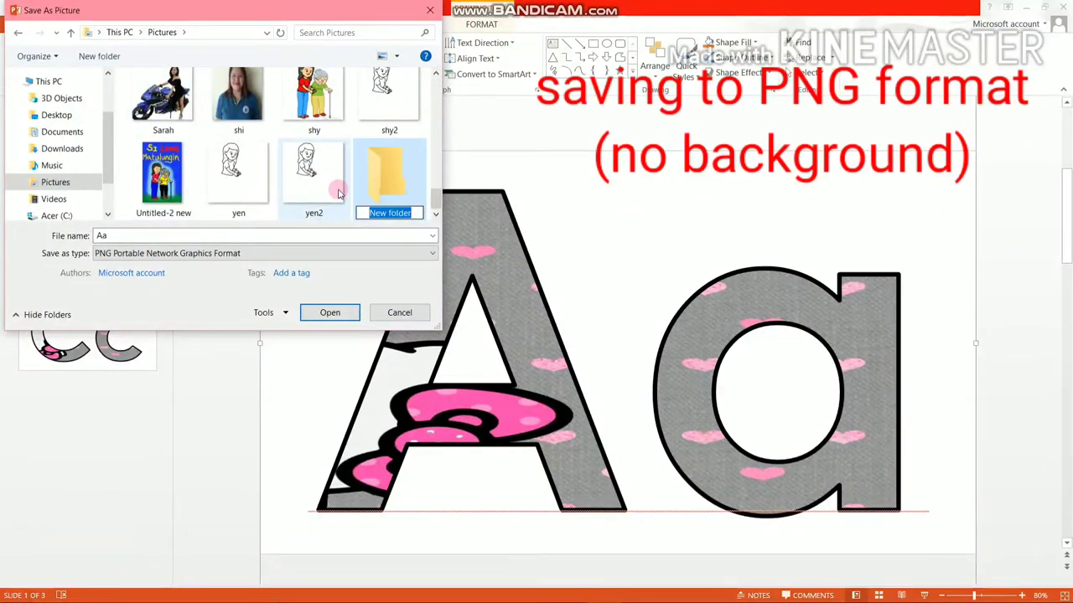
pyautogui.write('Alp')
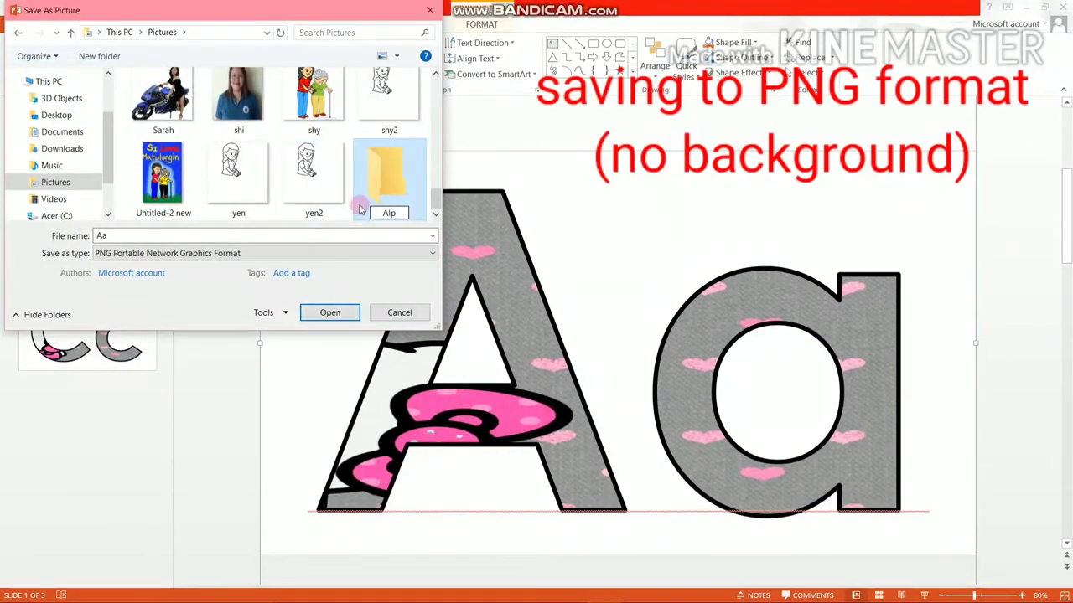
pyautogui.write('habet')
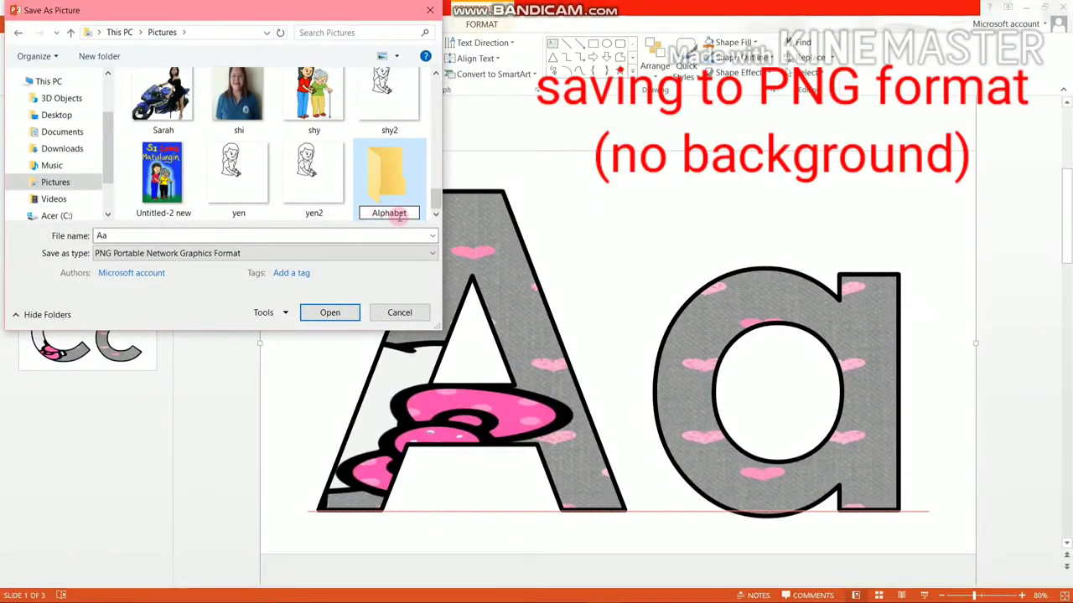
pyautogui.click(348, 237)
pyautogui.click(330, 313)
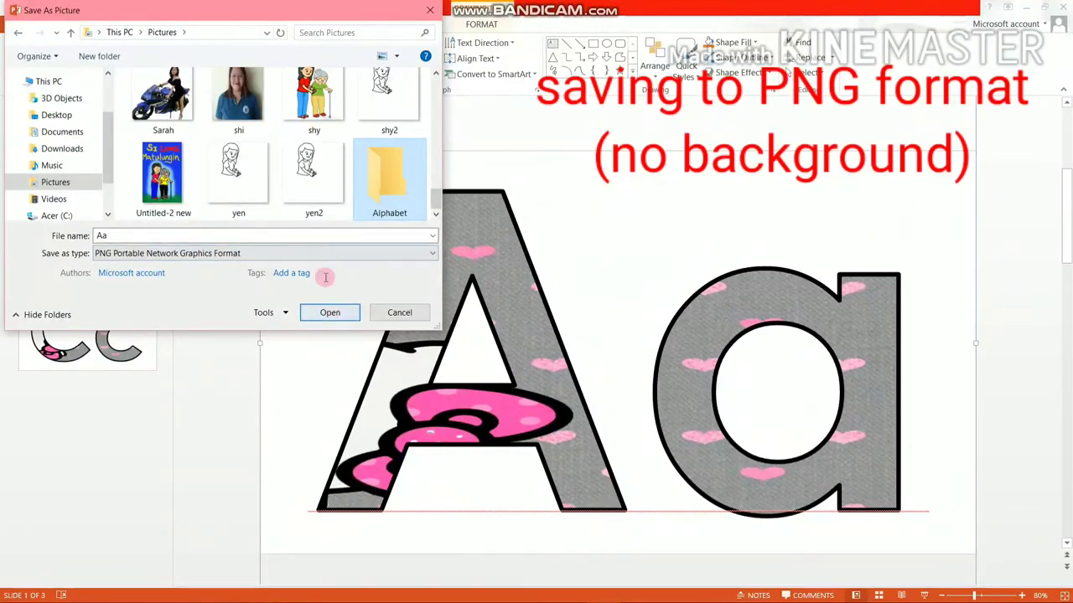
pyautogui.click(331, 313)
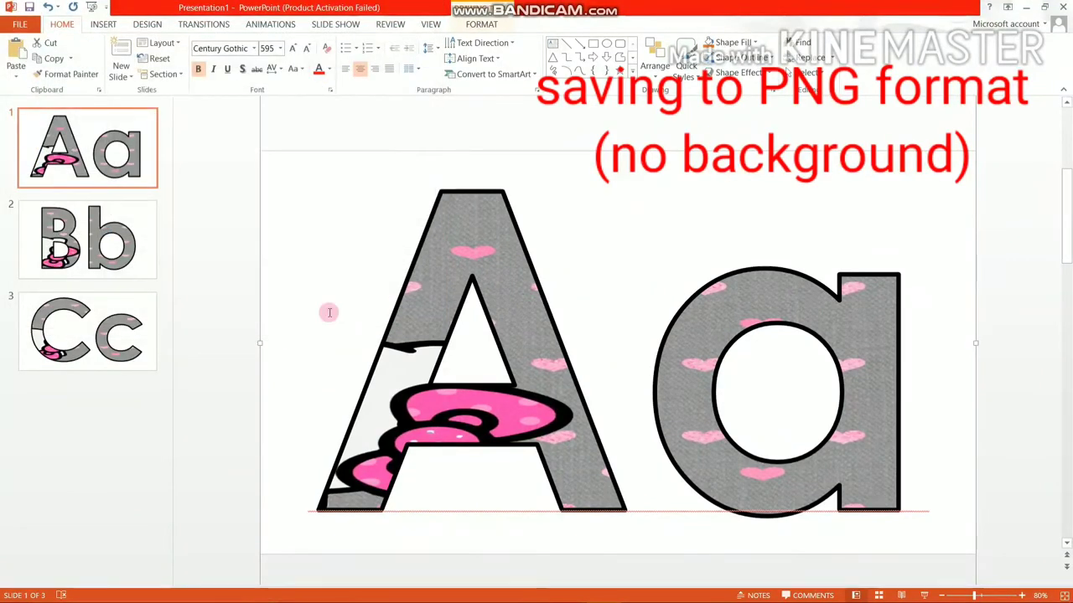
pyautogui.click(92, 245)
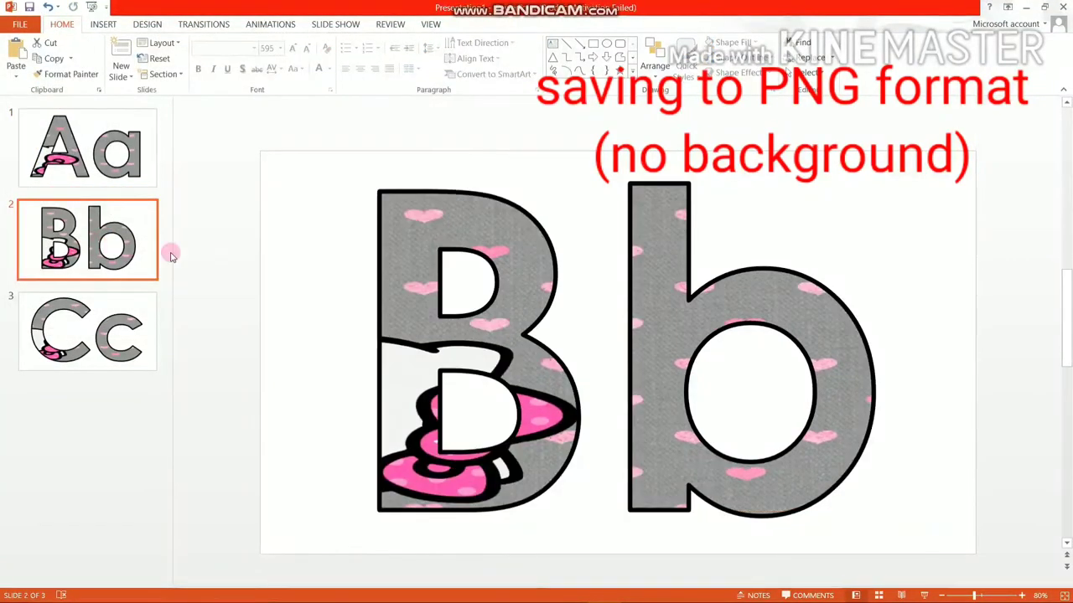
# - Save the Bb letters as PNG picture 'Bb' in the Alphabet folder
pyautogui.click(437, 249)
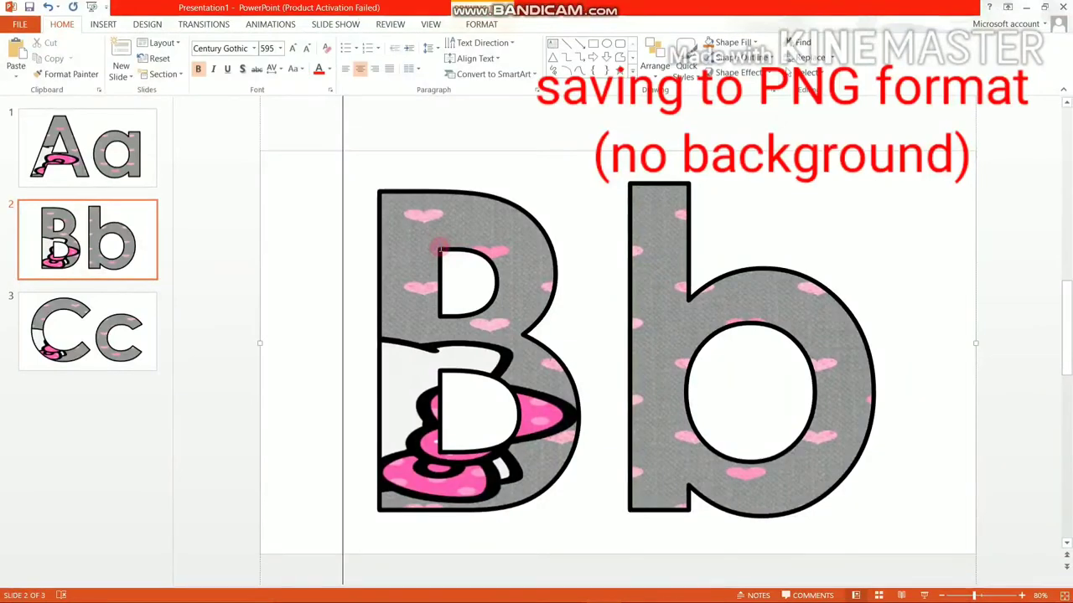
pyautogui.rightClick(343, 251)
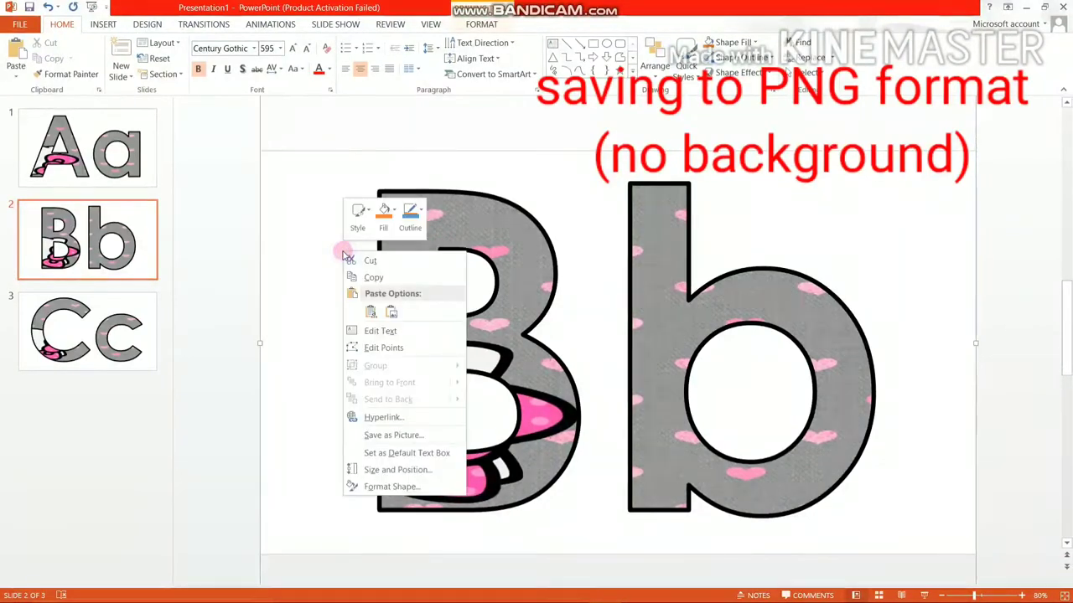
pyautogui.click(395, 437)
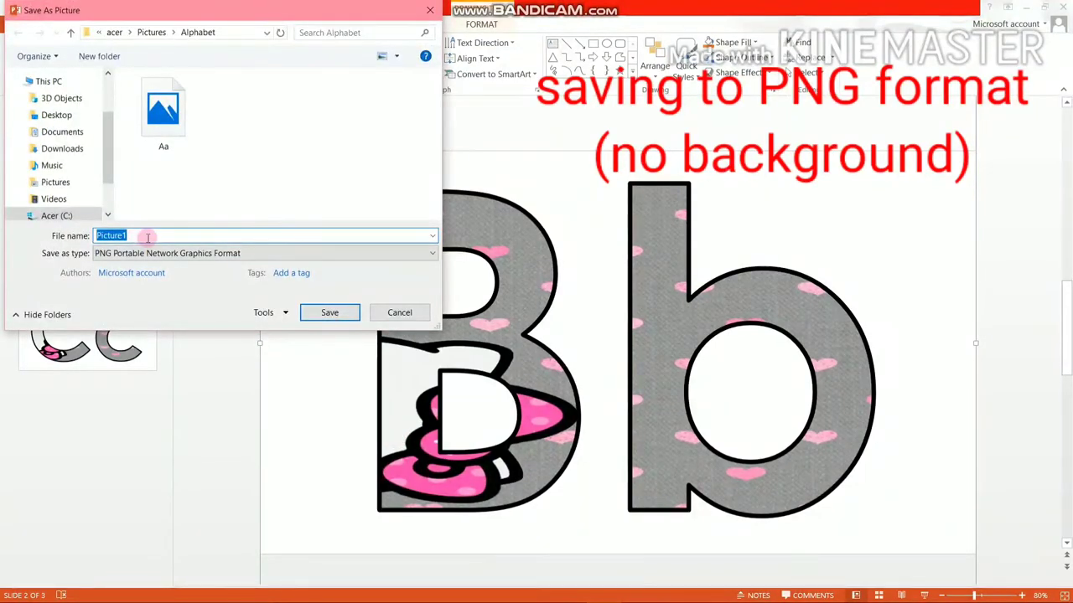
pyautogui.write('Bb')
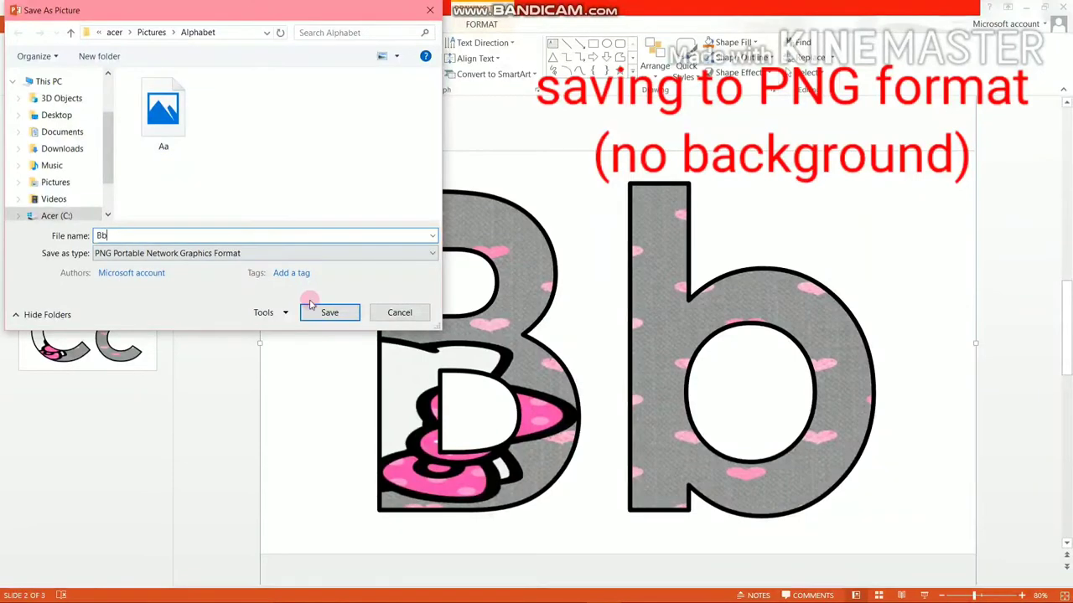
pyautogui.click(325, 314)
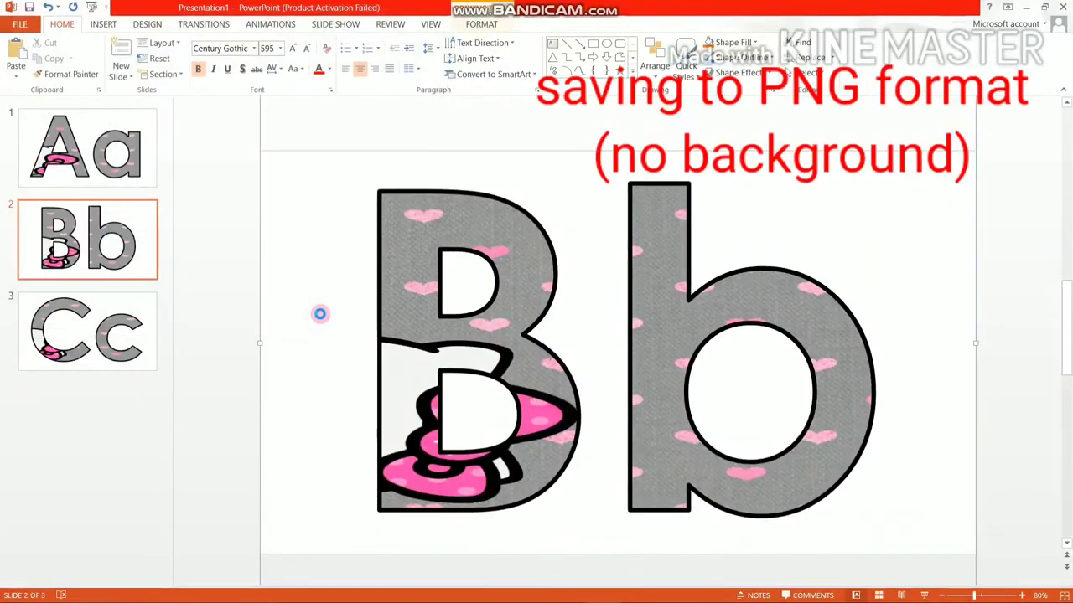
# - Go to slide 3 and select the Cc letter shape
pyautogui.click(89, 343)
pyautogui.rightClick(89, 344)
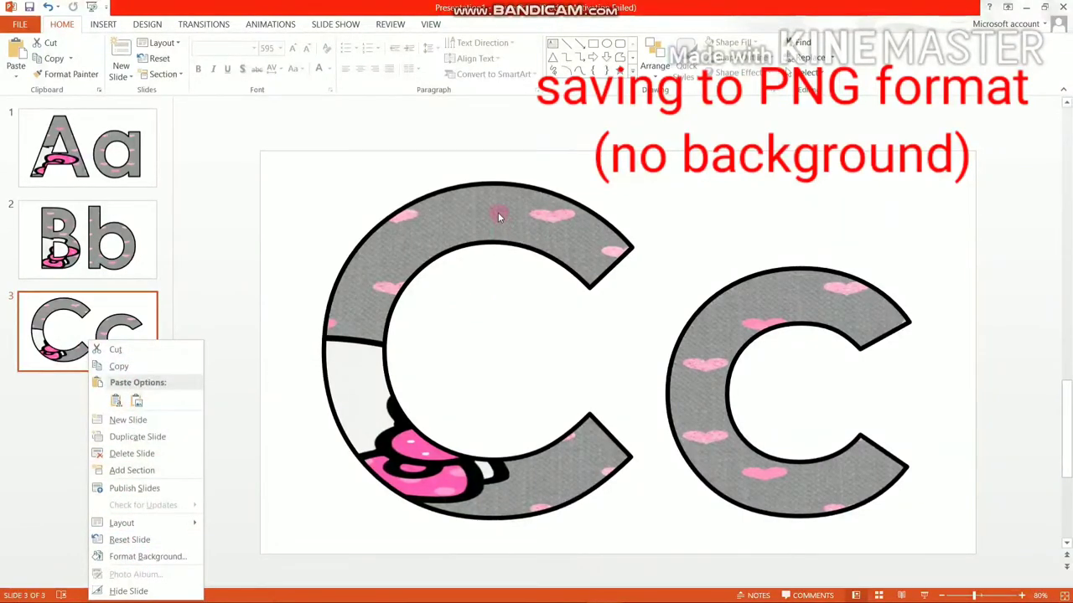
pyautogui.click(209, 310)
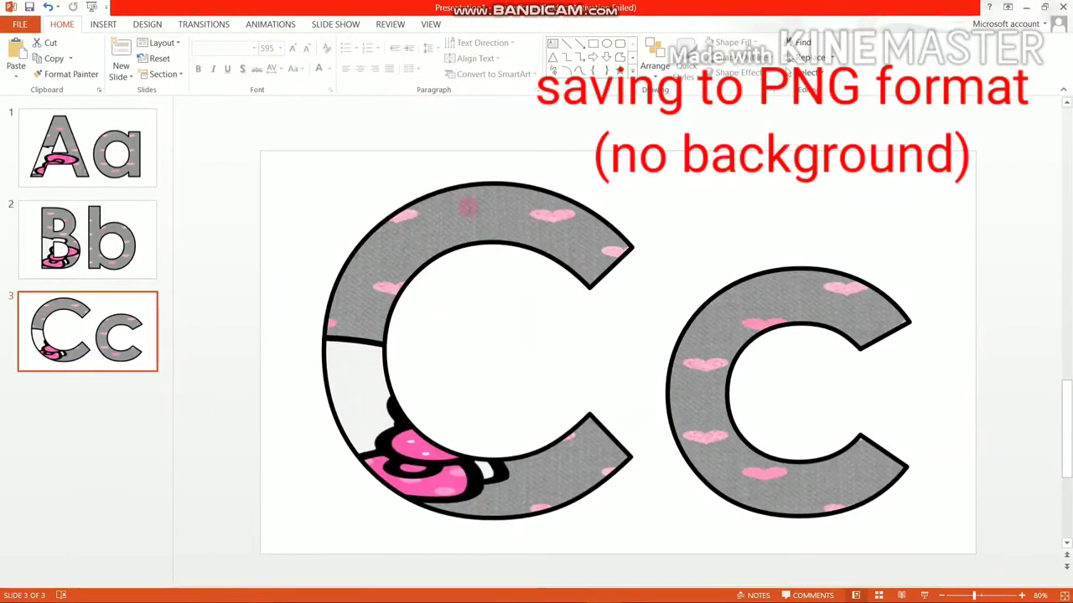
pyautogui.click(468, 206)
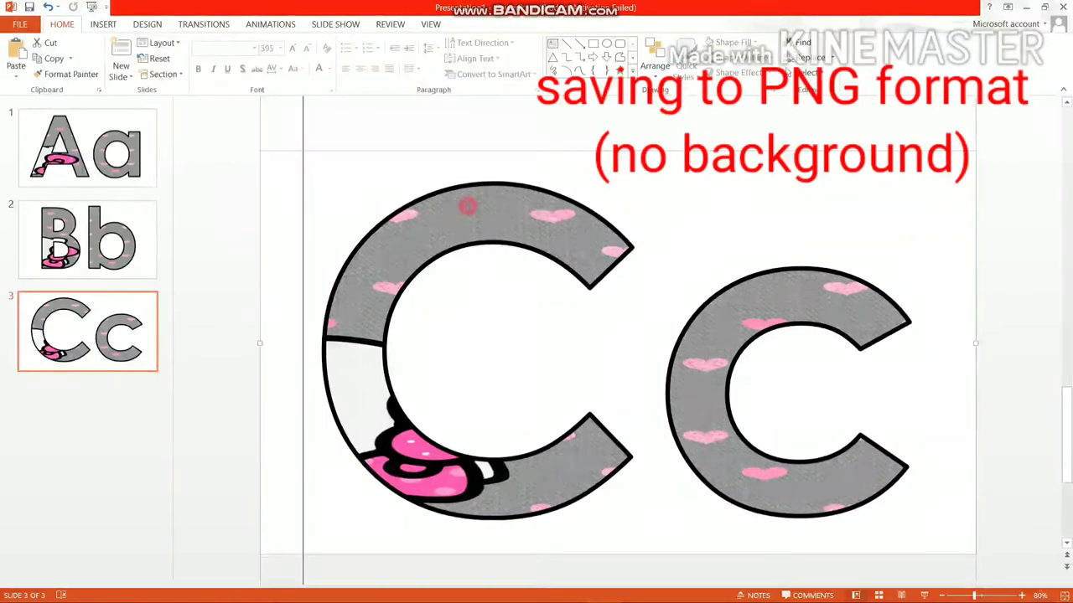
# - Save the Cc shape as picture 'Cc' in PNG format inside Alphabet
pyautogui.rightClick(260, 233)
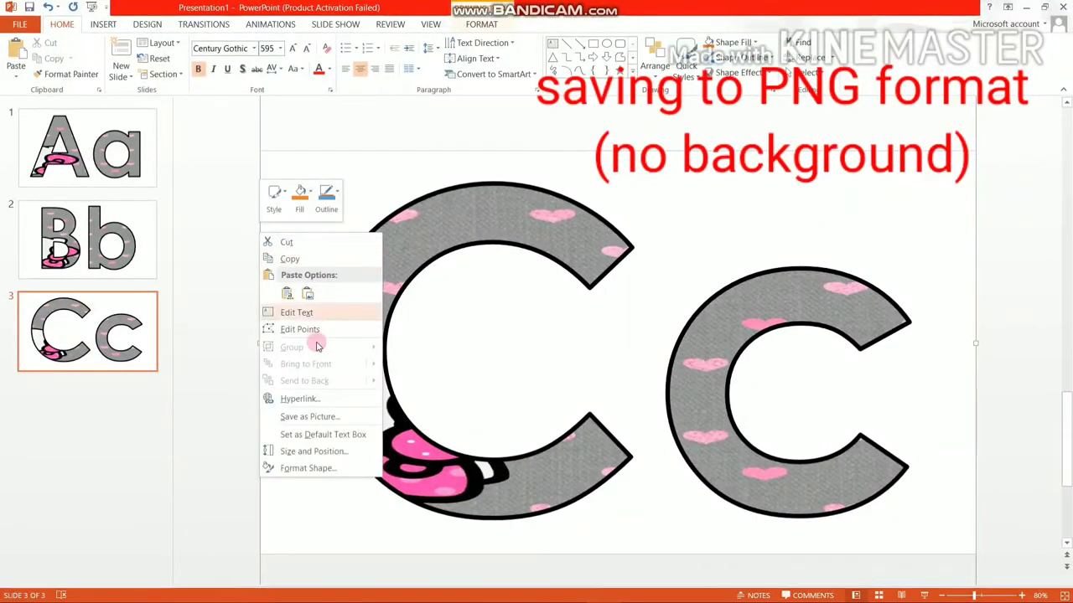
pyautogui.click(303, 416)
pyautogui.write('Cc')
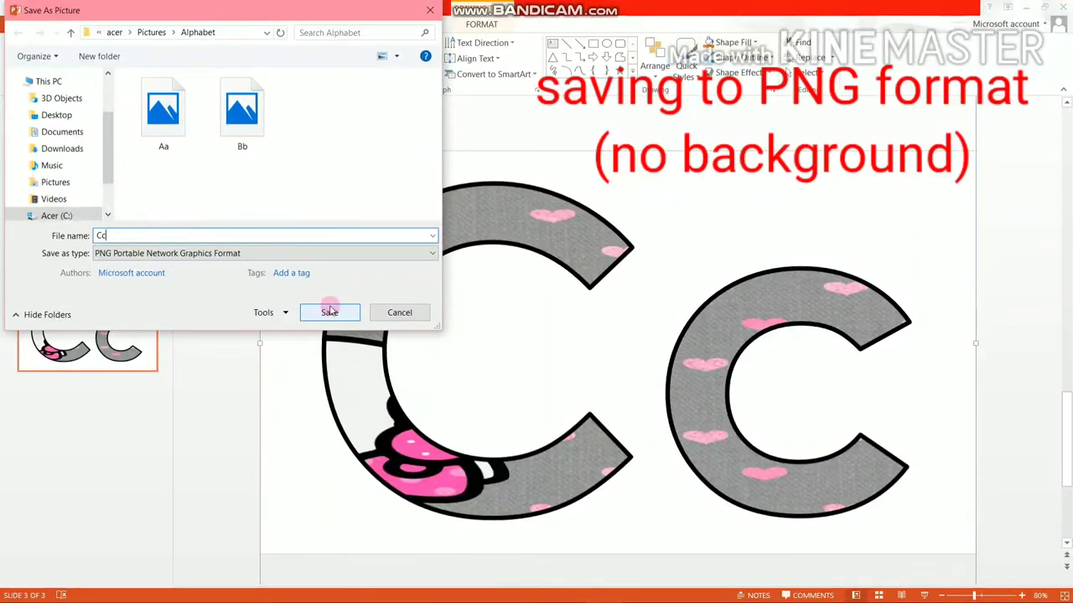
pyautogui.click(326, 312)
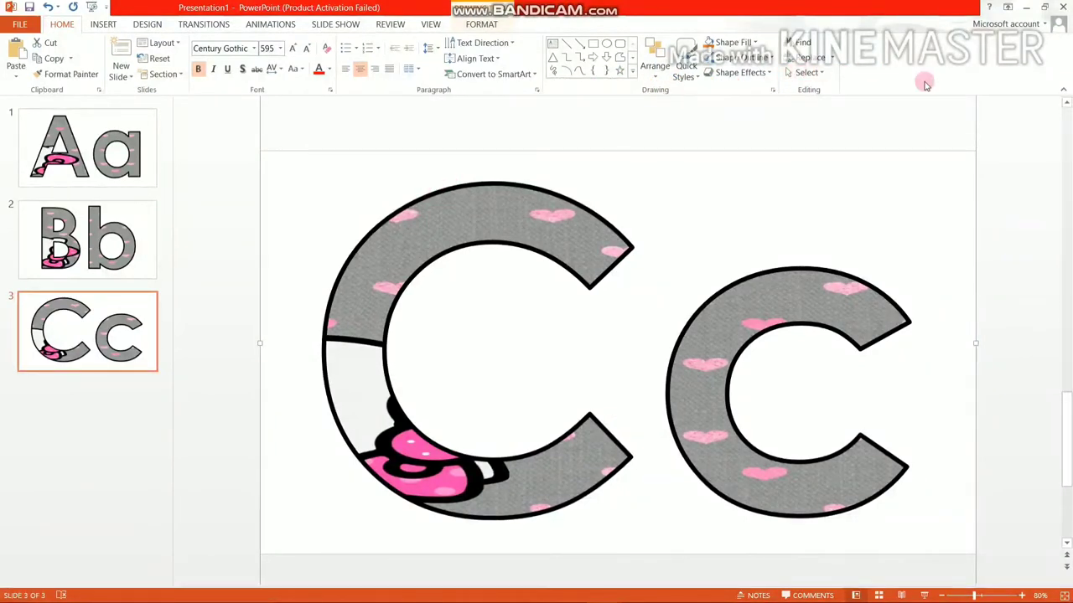
# - Open the Alphabet folder under Pictures in File Explorer and view Aa.png in Photos
pyautogui.click(1028, 7)
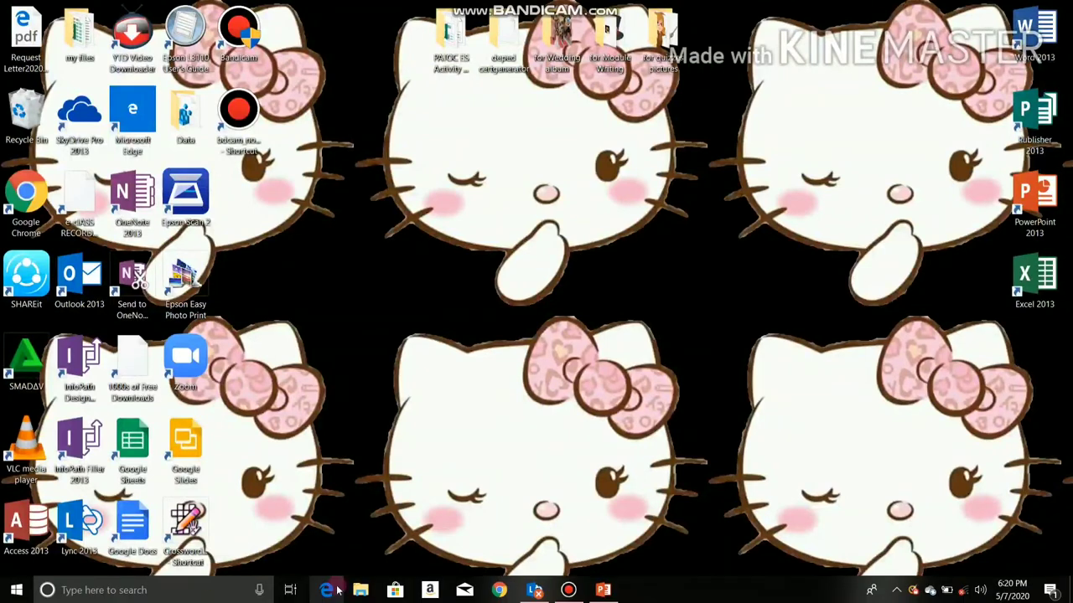
pyautogui.click(360, 590)
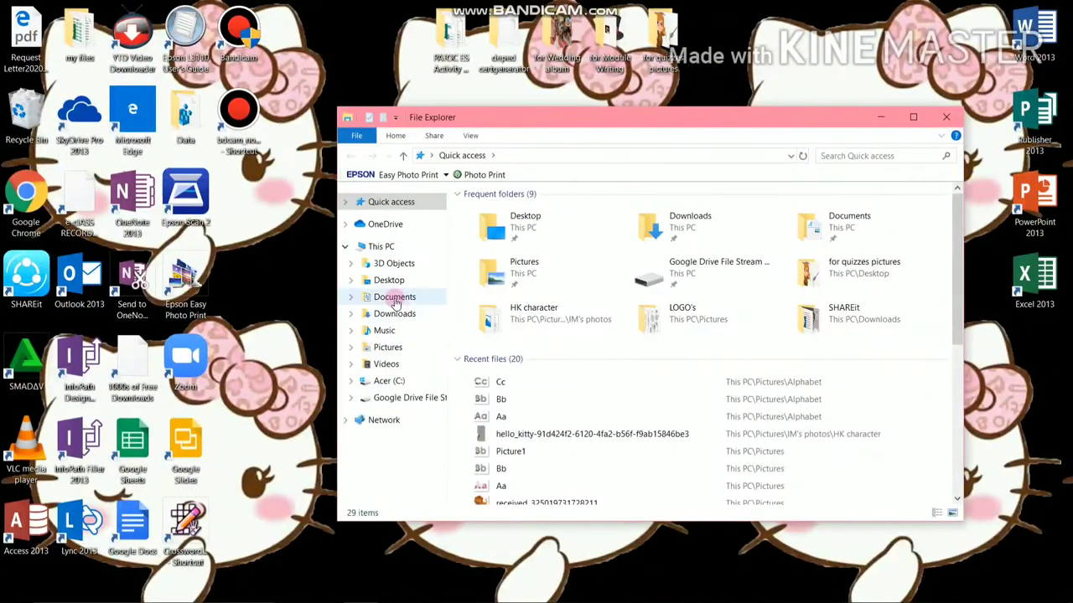
pyautogui.click(388, 347)
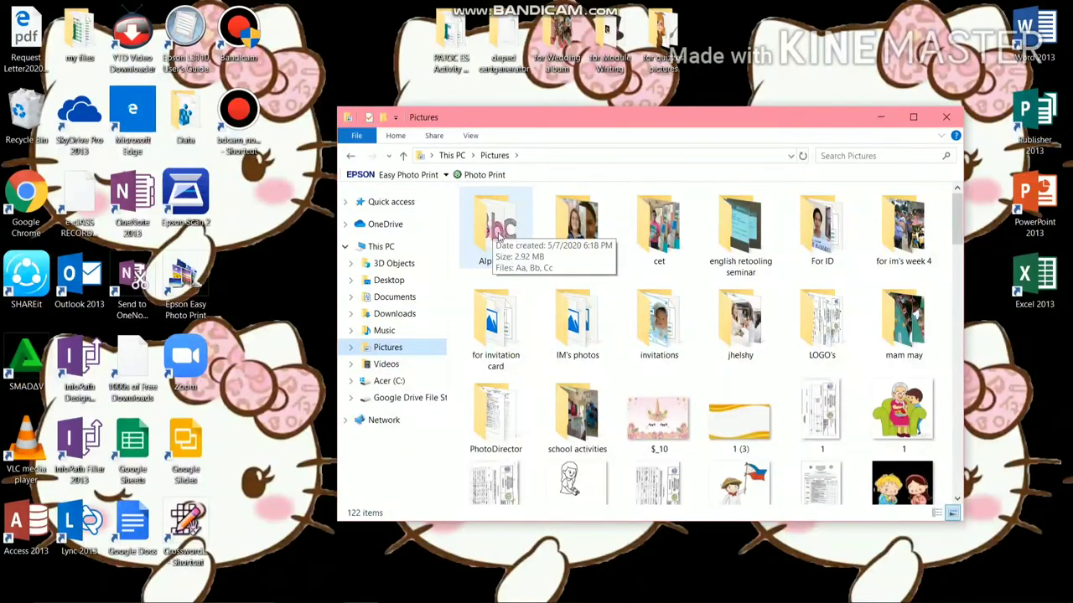
pyautogui.click(503, 240)
pyautogui.doubleClick(505, 246)
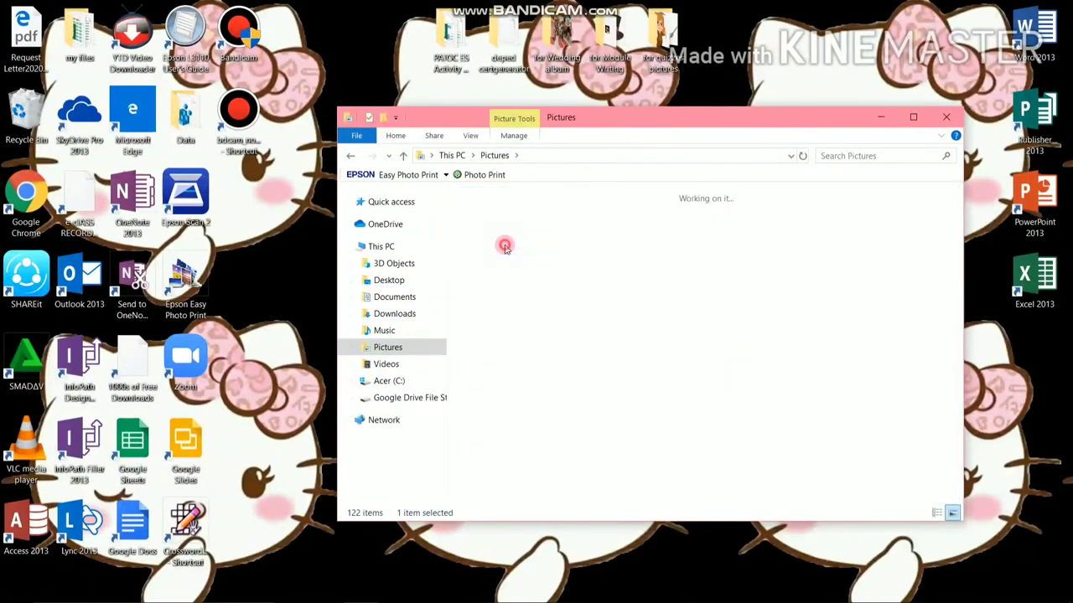
pyautogui.doubleClick(503, 242)
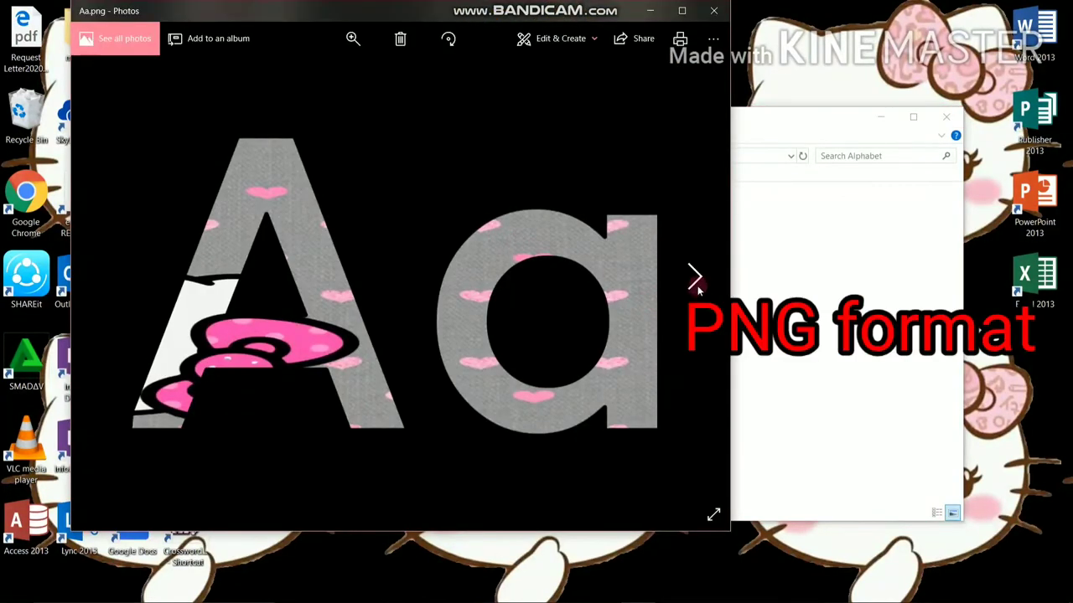
# - Page from Aa.png to Bb.png and Cc.png in Photos, then close the viewer
pyautogui.click(696, 279)
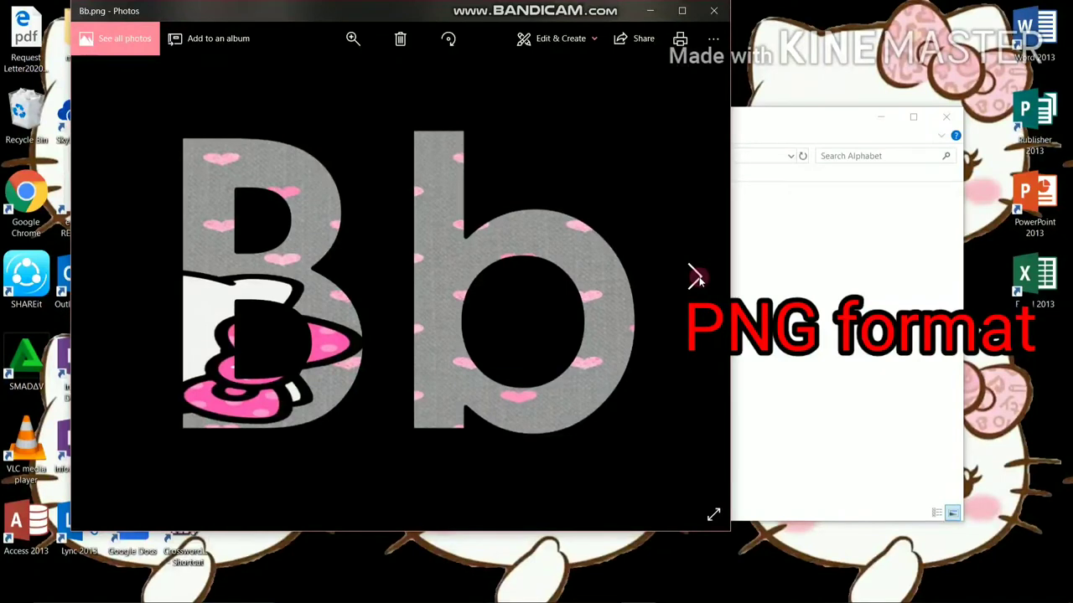
pyautogui.click(697, 279)
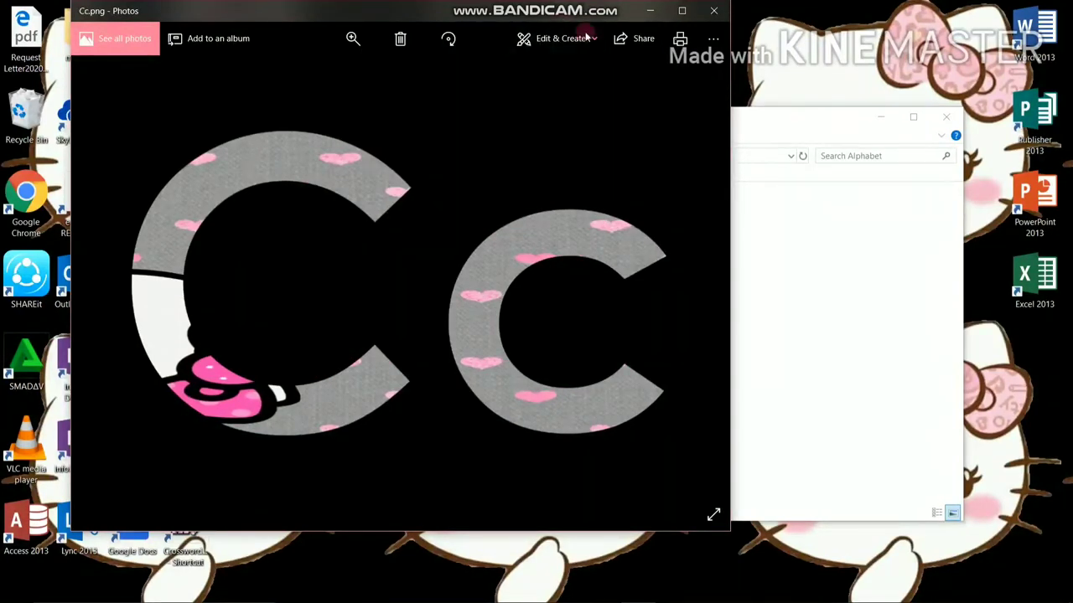
pyautogui.click(714, 11)
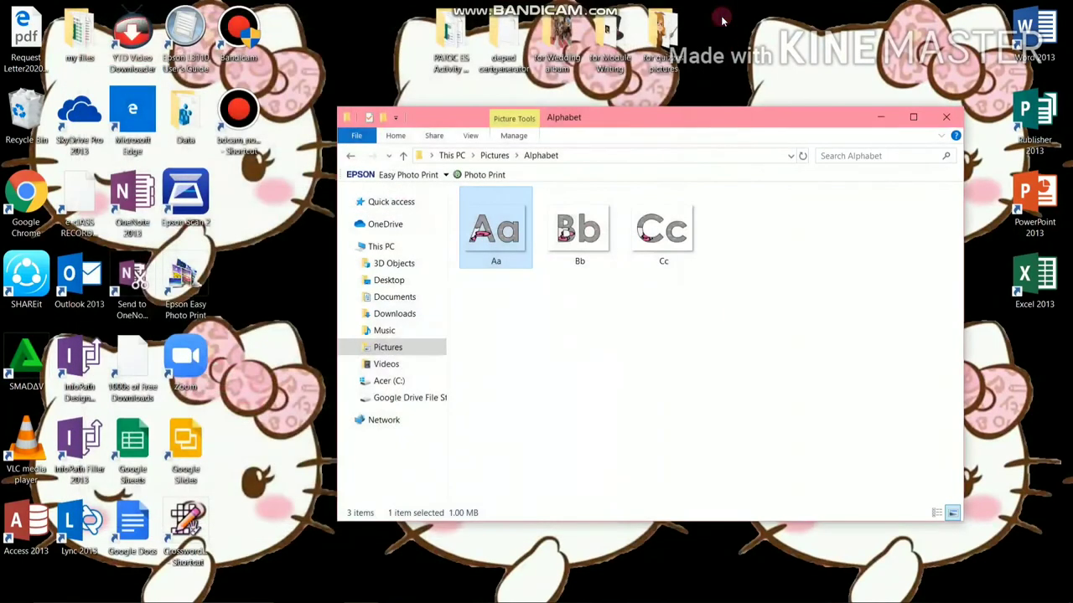
pyautogui.moveTo(583, 596)
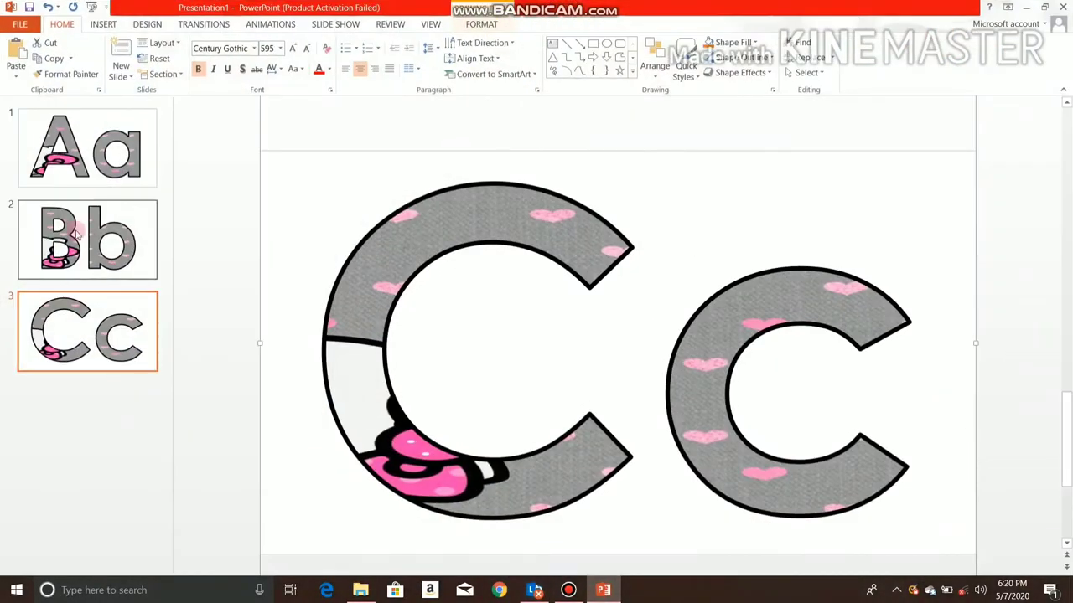
# - Save the Aa slide's letter box via Save as Picture as JPEG file 'Aa'
pyautogui.click(89, 155)
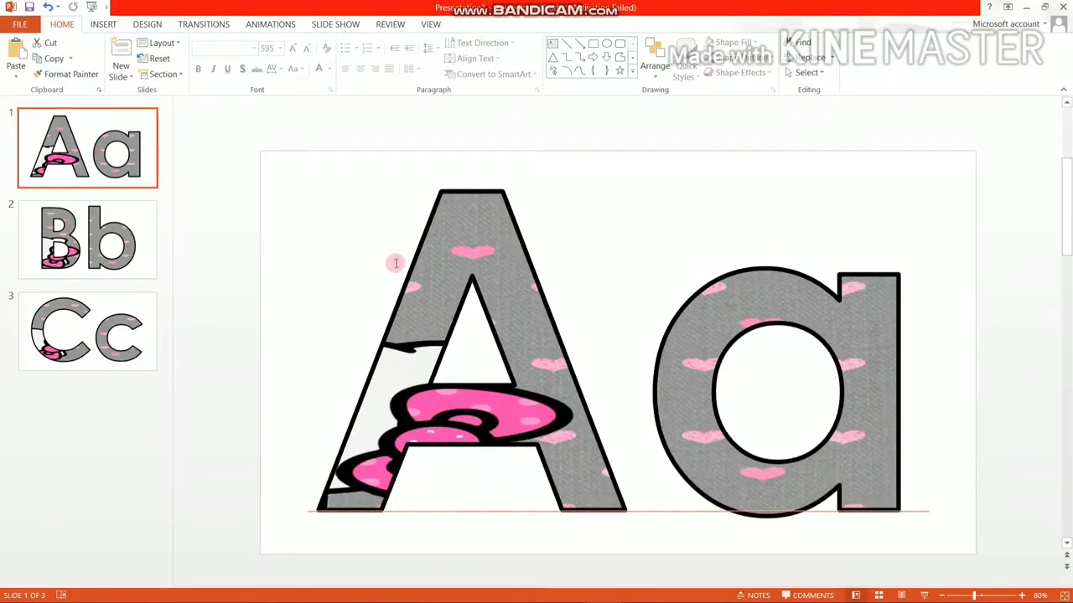
pyautogui.click(437, 274)
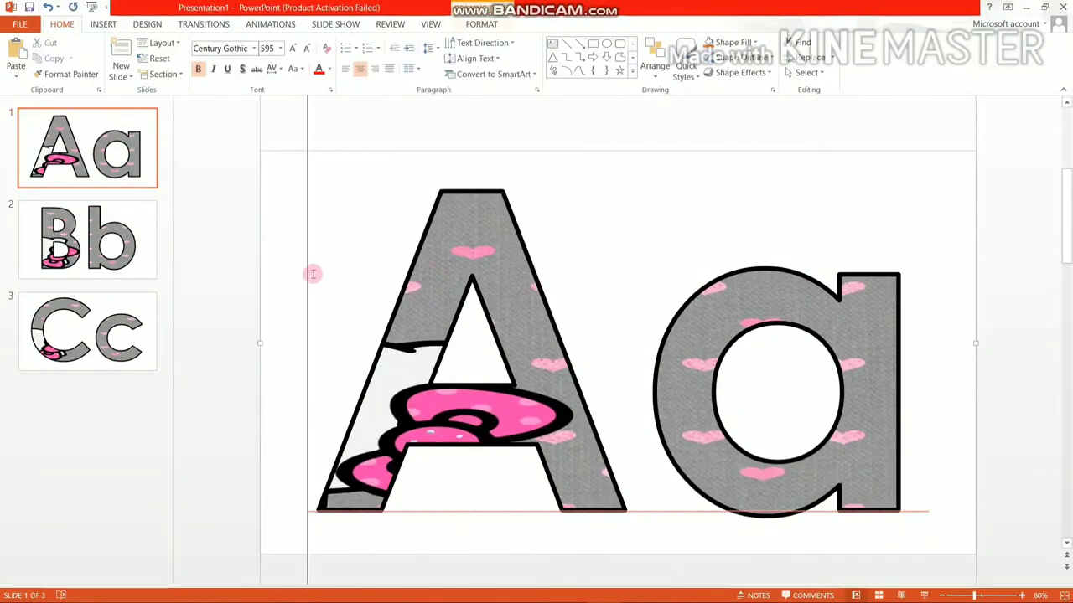
pyautogui.rightClick(262, 269)
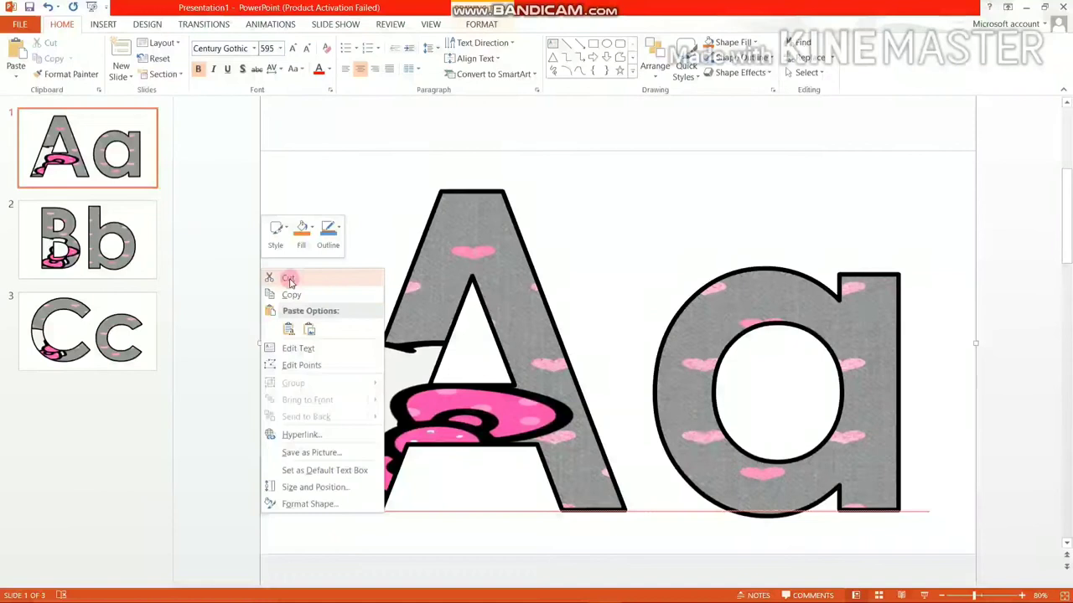
pyautogui.click(311, 454)
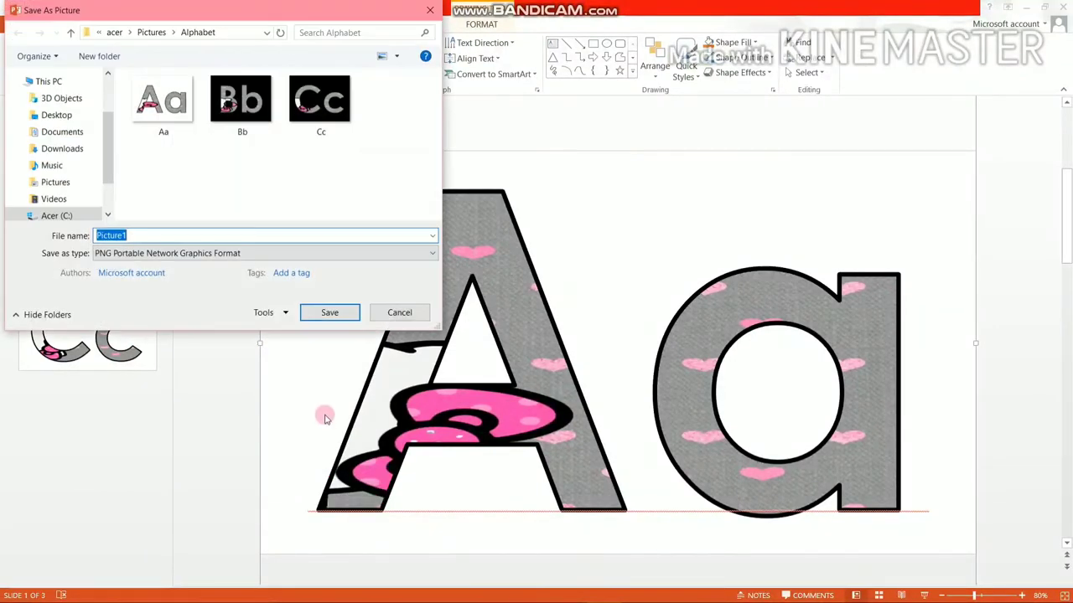
pyautogui.click(194, 254)
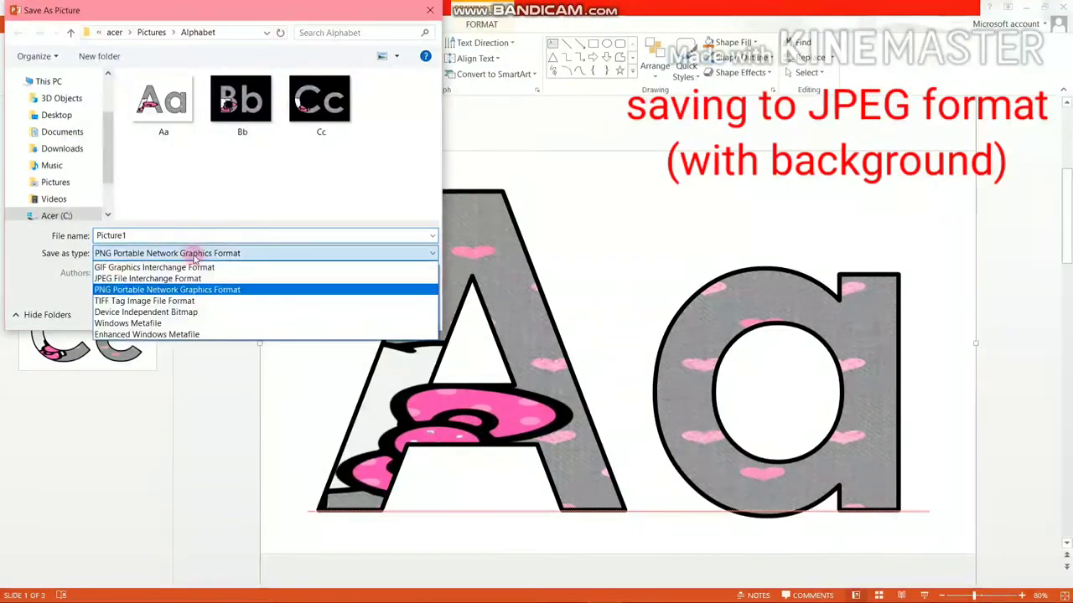
pyautogui.click(142, 279)
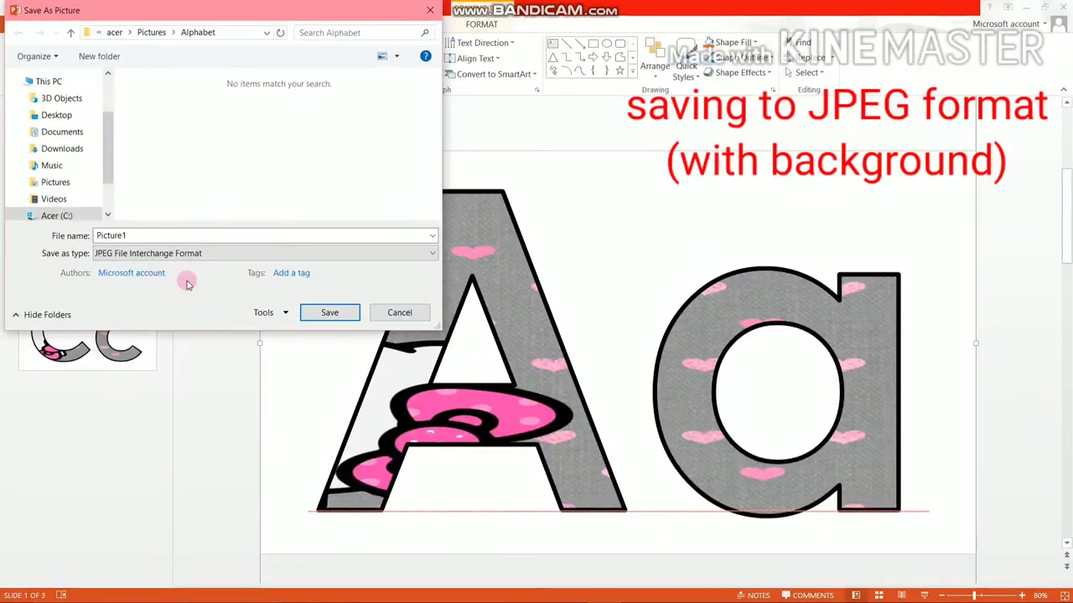
pyautogui.doubleClick(145, 236)
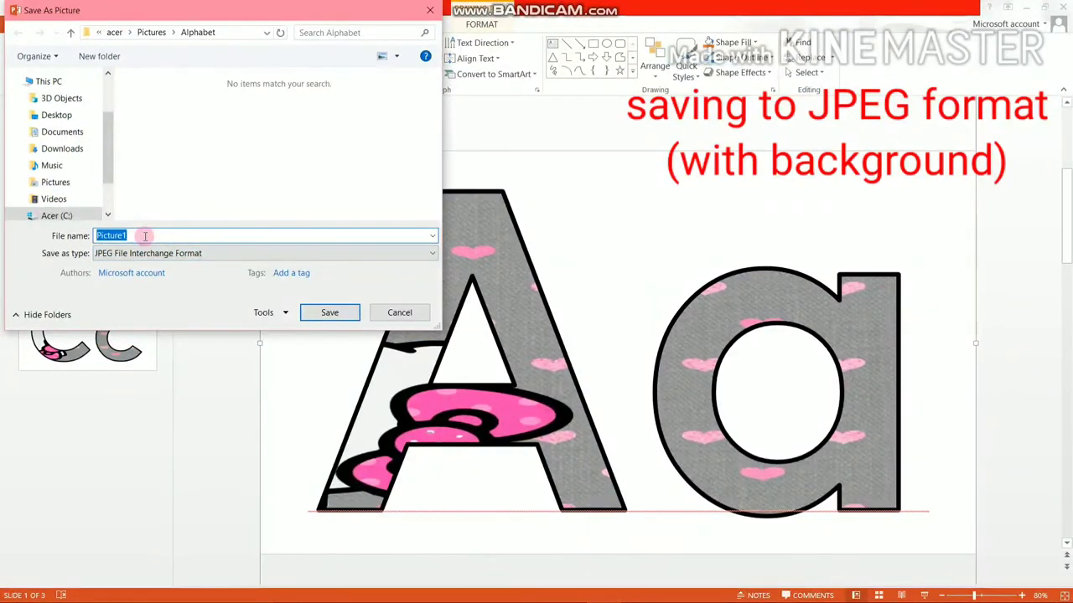
pyautogui.write('Aa')
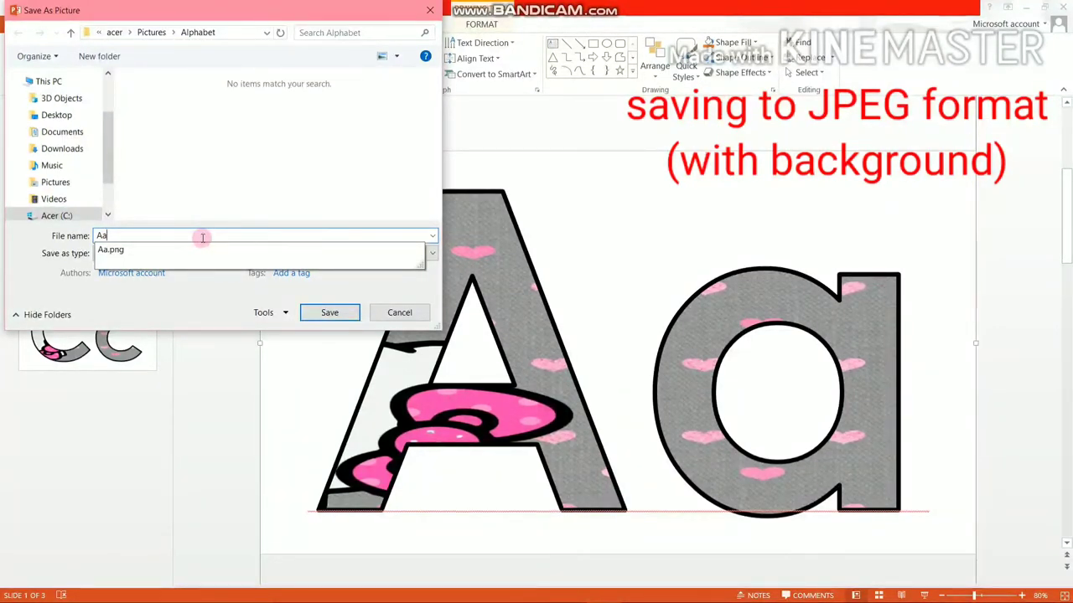
pyautogui.click(225, 199)
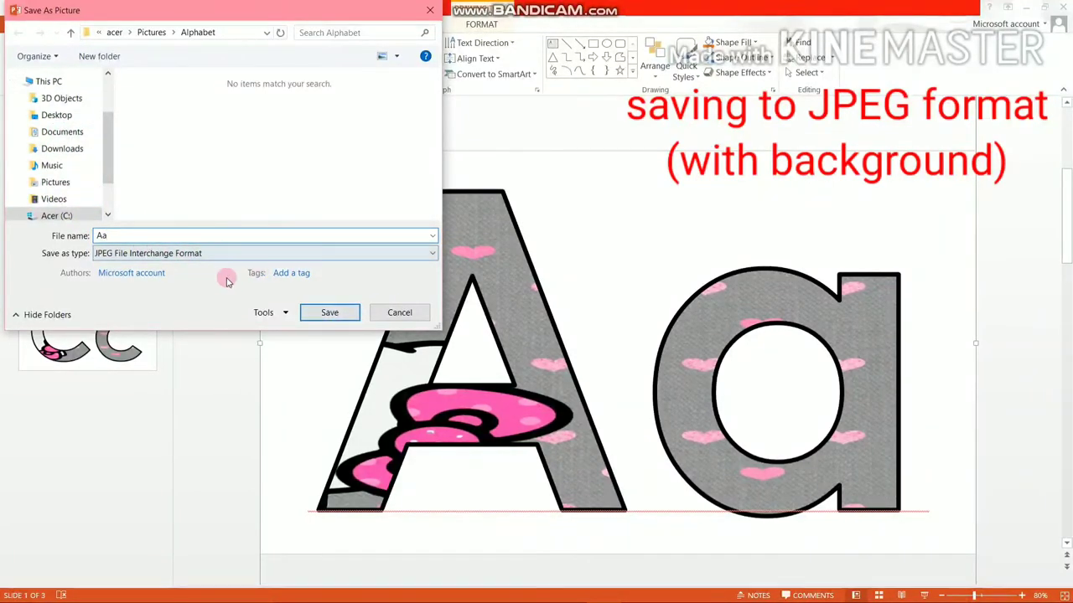
pyautogui.click(330, 312)
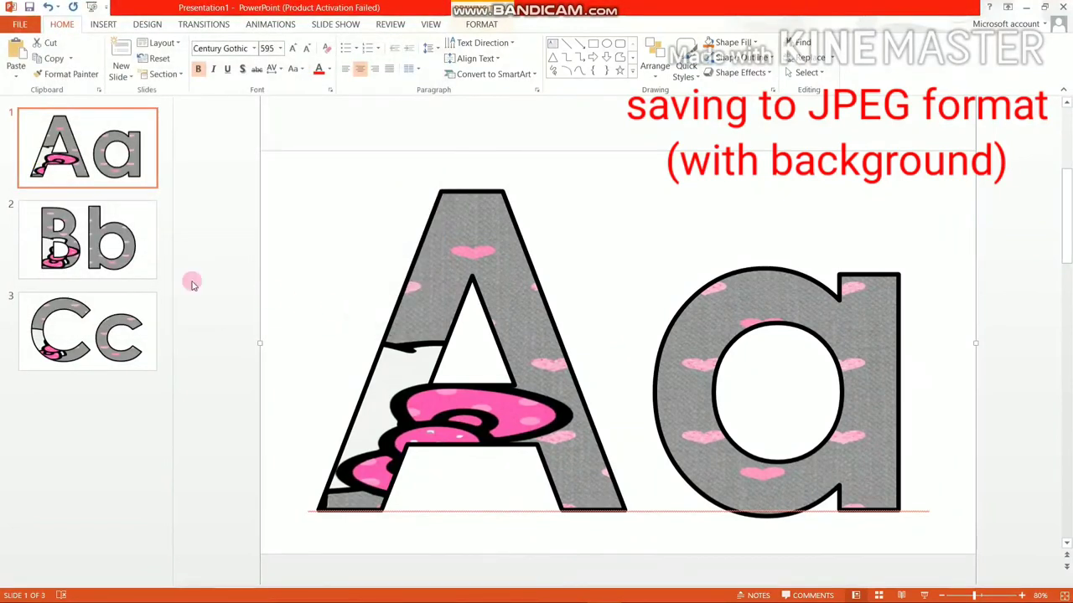
# - Save the Bb slide's letter box as a JPEG picture named 'Bb'
pyautogui.click(95, 244)
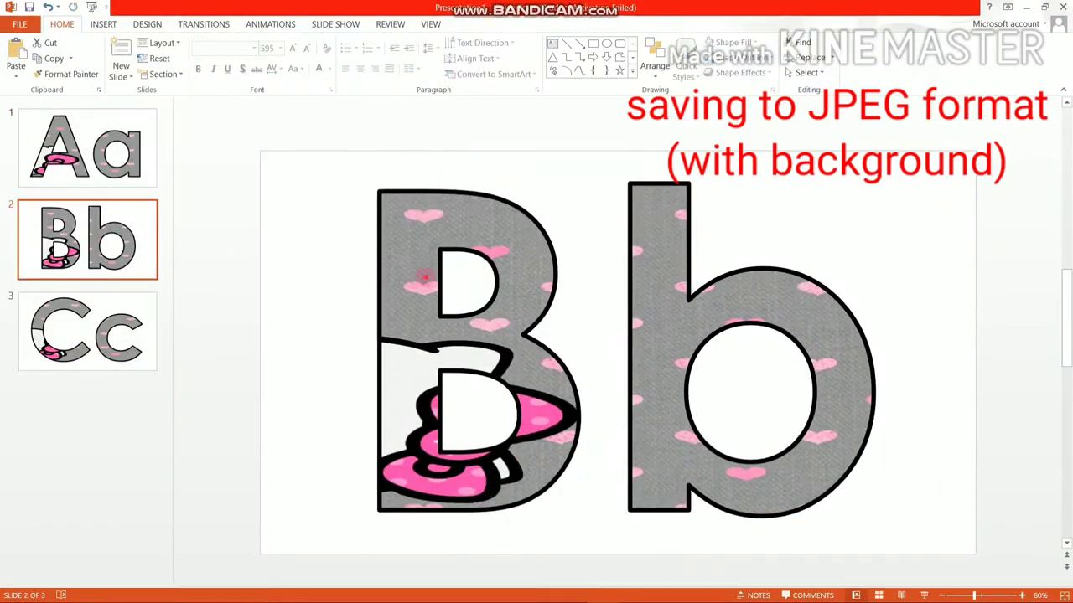
pyautogui.click(394, 276)
pyautogui.rightClick(260, 274)
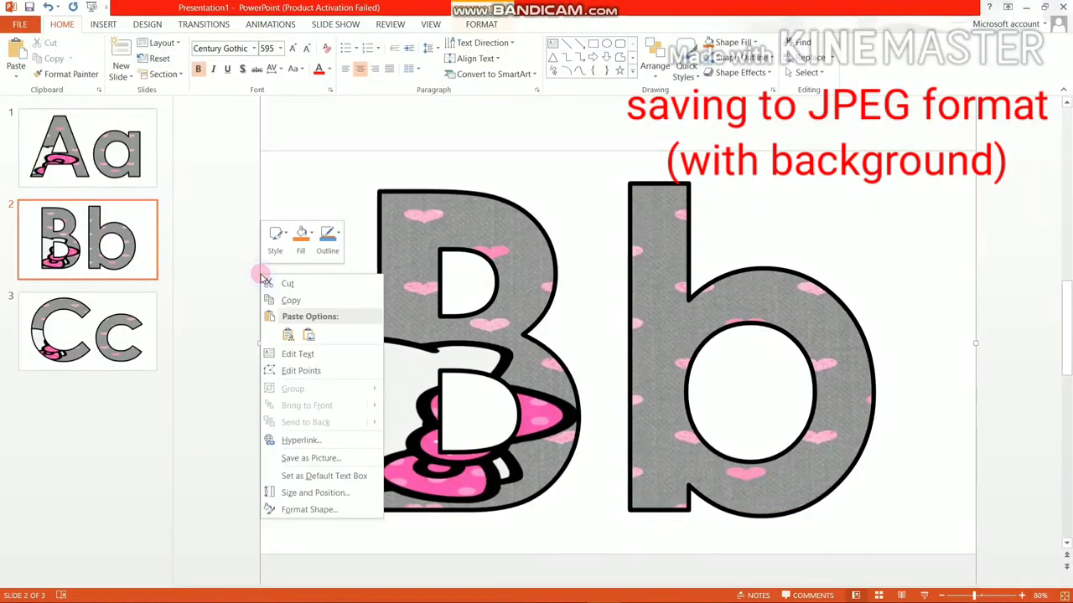
pyautogui.click(312, 458)
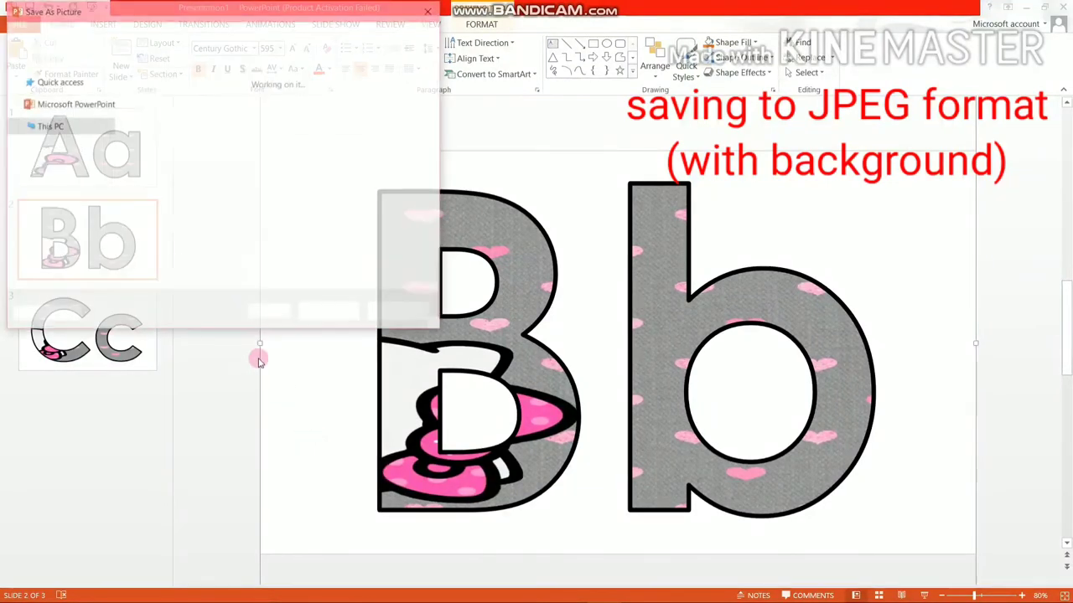
pyautogui.click(167, 254)
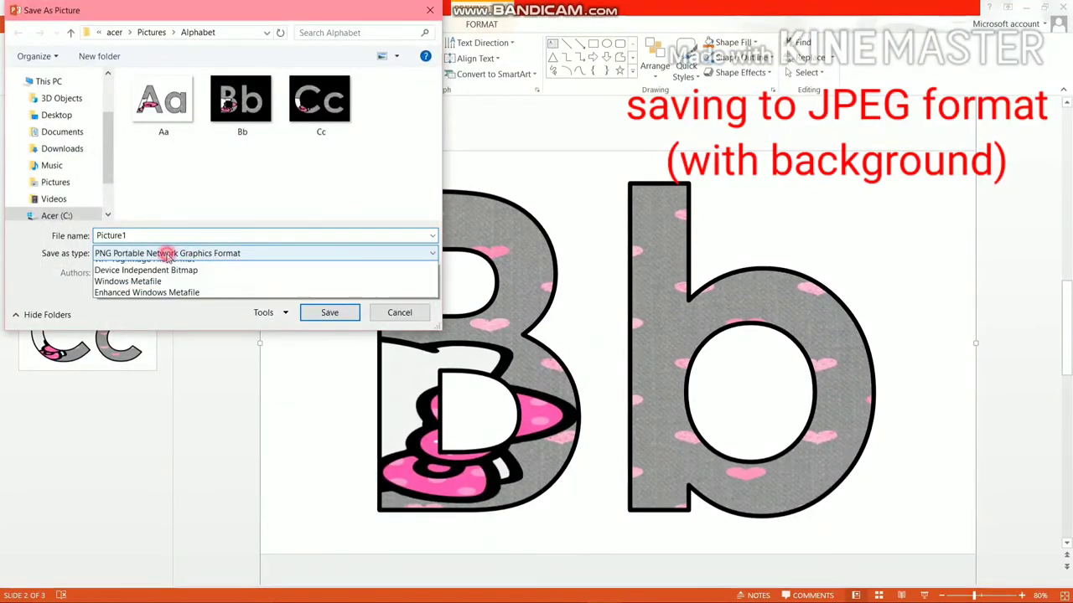
pyautogui.click(151, 281)
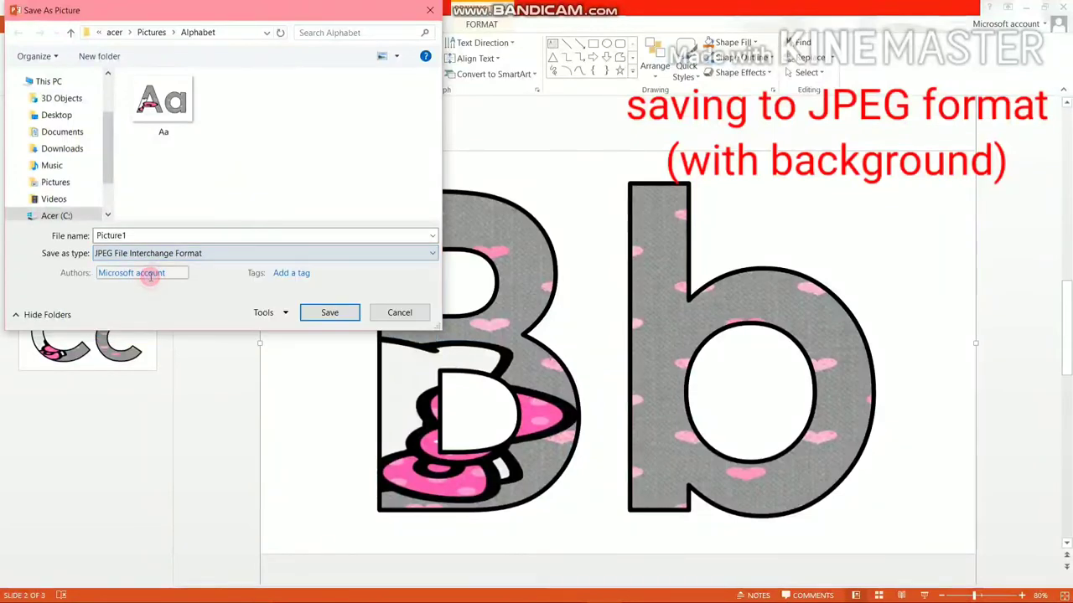
pyautogui.doubleClick(130, 234)
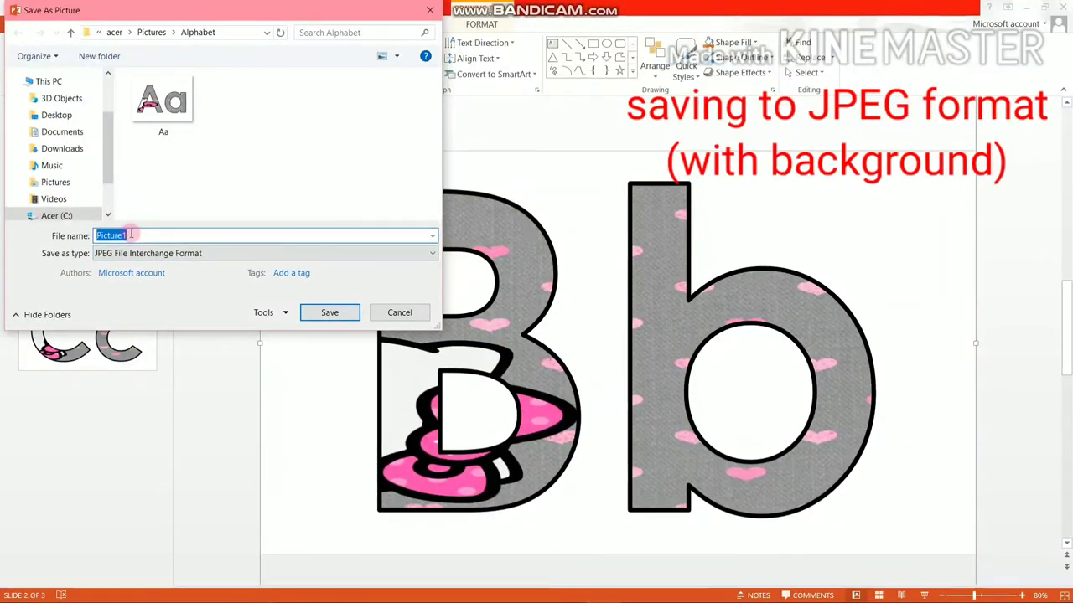
pyautogui.write('Bb')
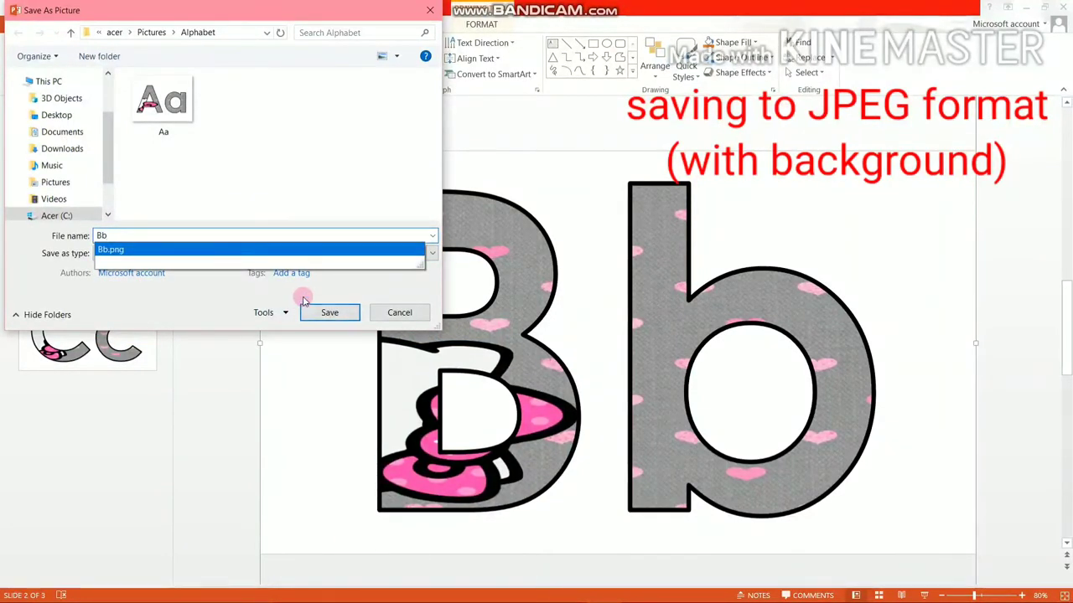
pyautogui.click(324, 315)
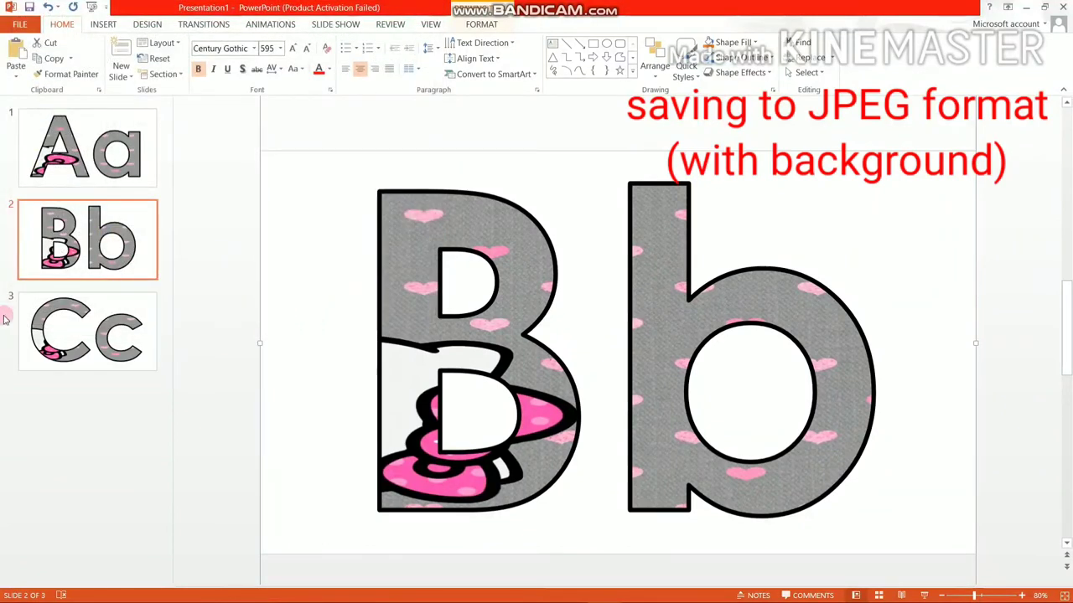
# - Save the Cc slide's letter box as a JPEG picture named 'Cc'
pyautogui.click(89, 337)
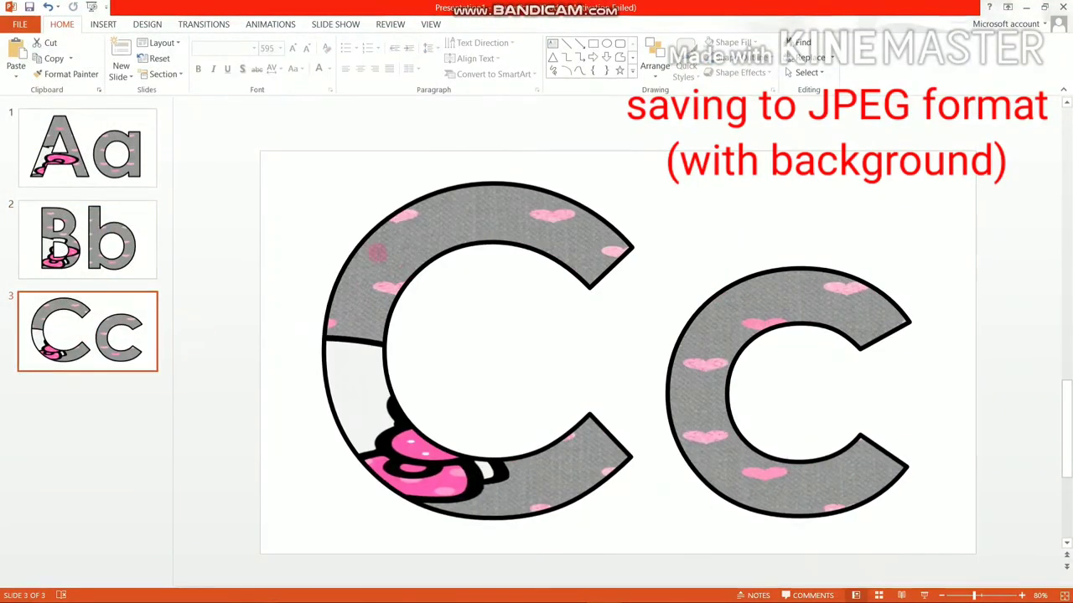
pyautogui.moveTo(303, 251); pyautogui.dragTo(258, 248)
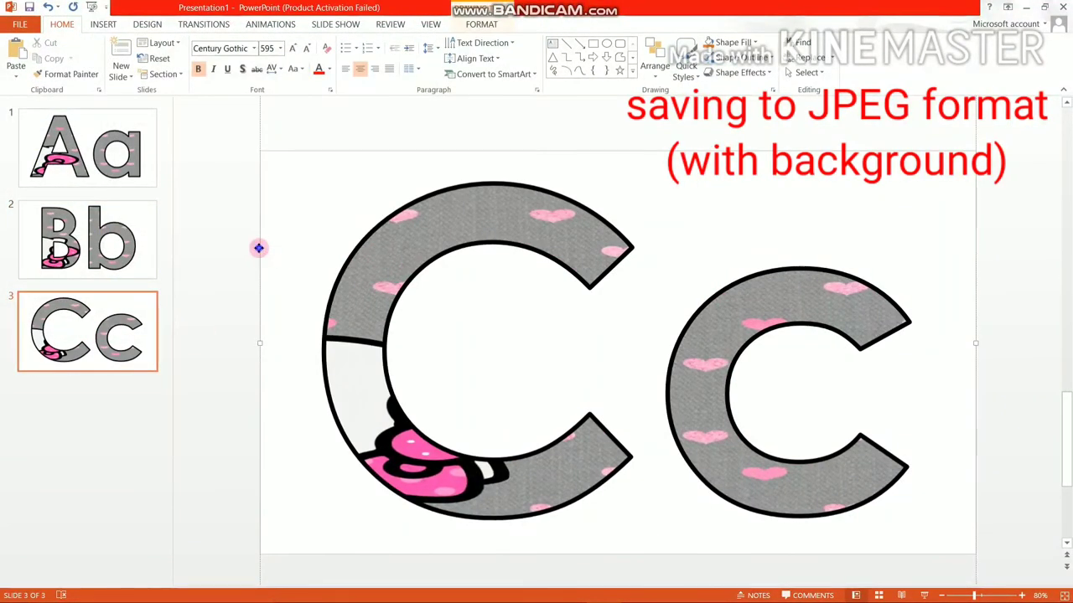
pyautogui.rightClick(259, 248)
pyautogui.click(306, 434)
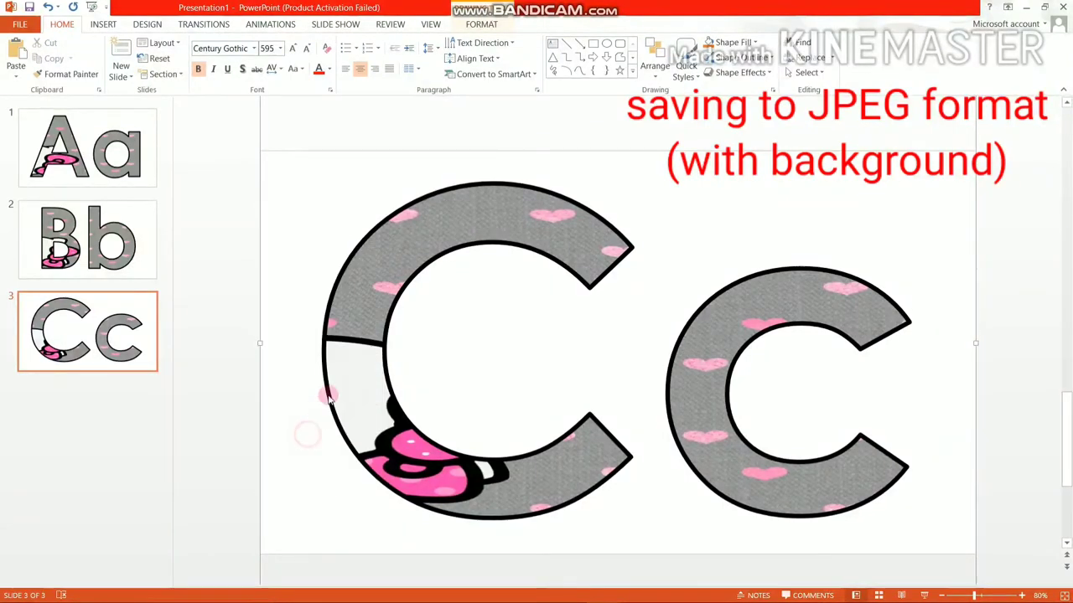
pyautogui.click(160, 253)
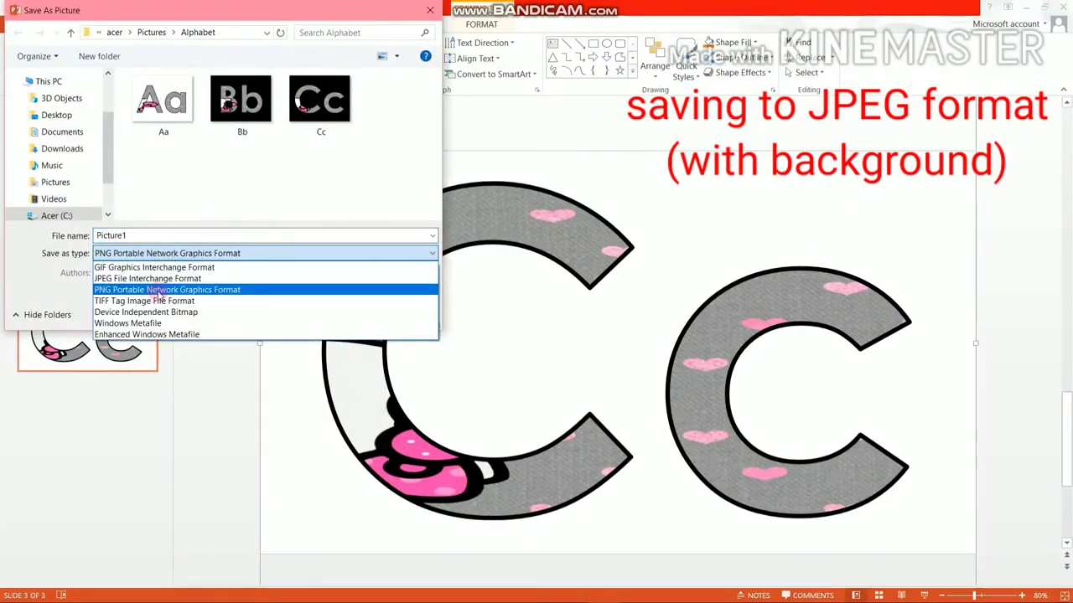
pyautogui.click(151, 278)
pyautogui.click(326, 313)
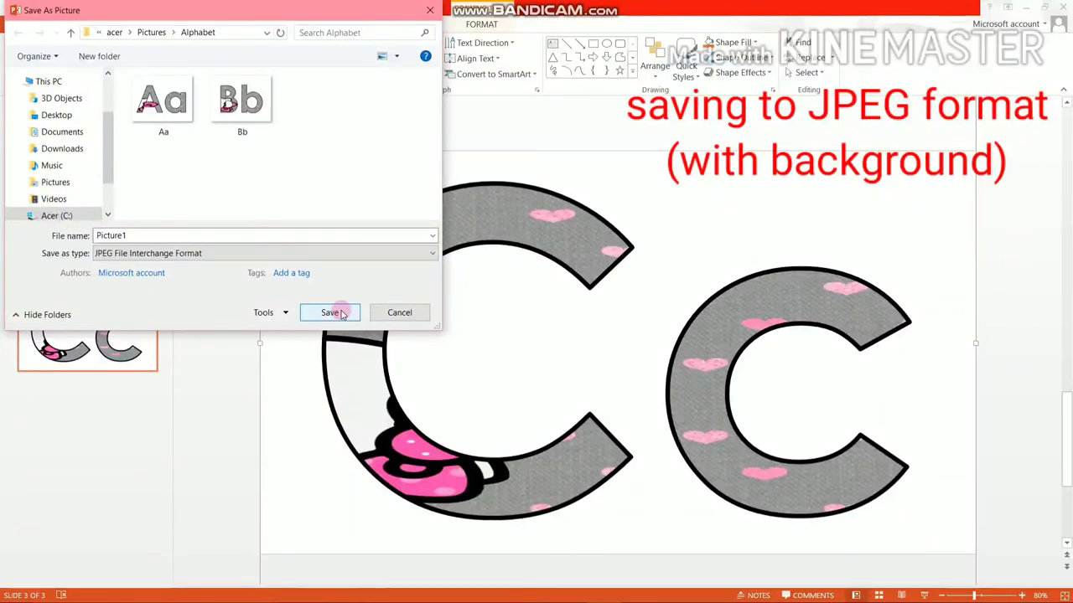
pyautogui.doubleClick(179, 235)
pyautogui.write('Cc')
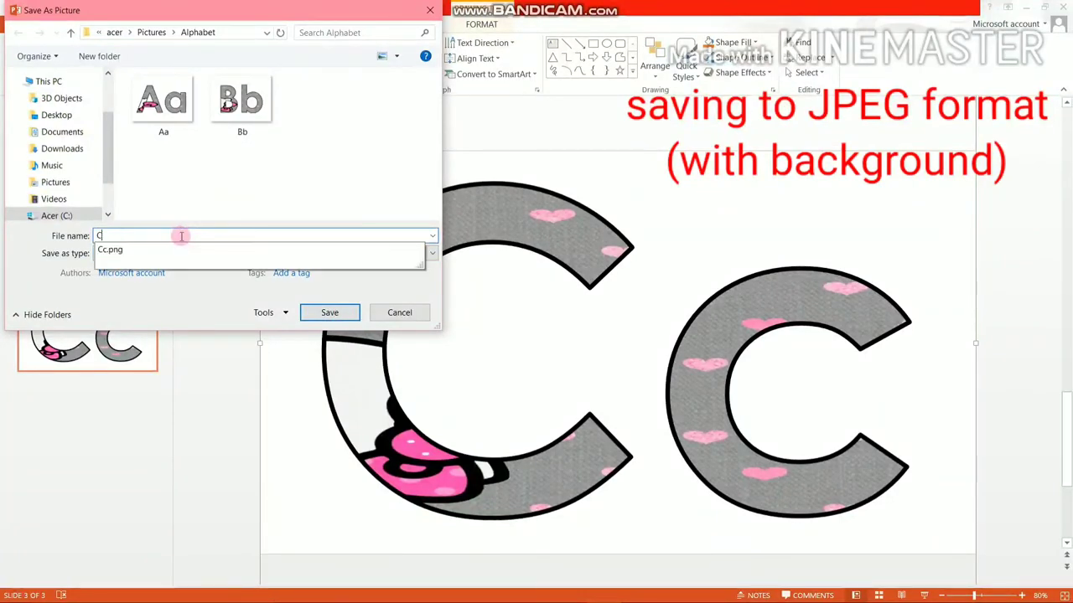
pyautogui.click(323, 311)
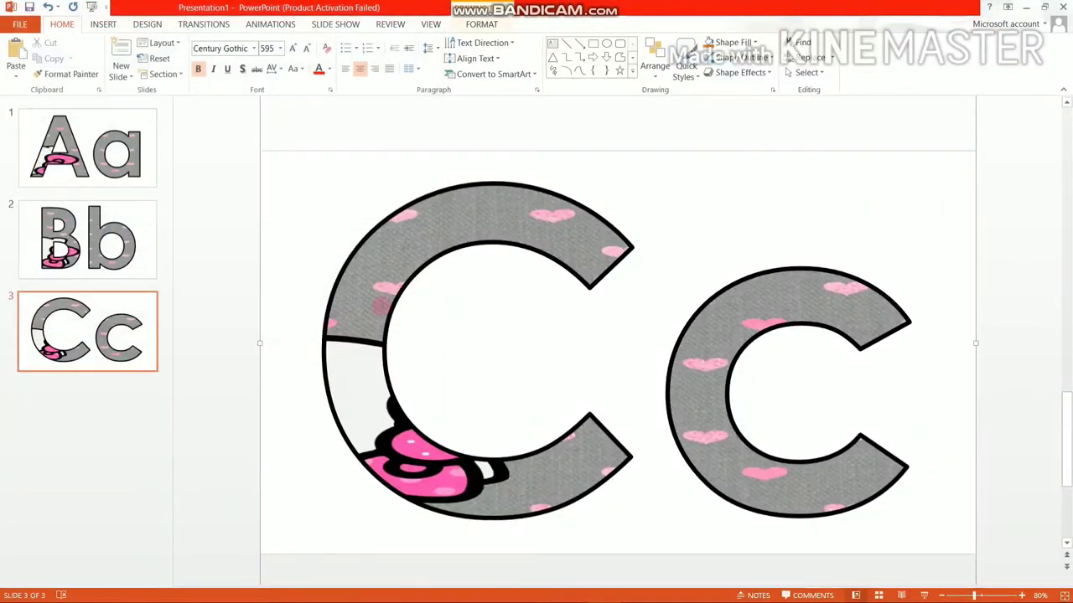
# - Open Aa.jpg in Photos and page through Aa.png, Bb.jpg, Bb.png, Cc.jpg and Cc.png
pyautogui.click(1027, 8)
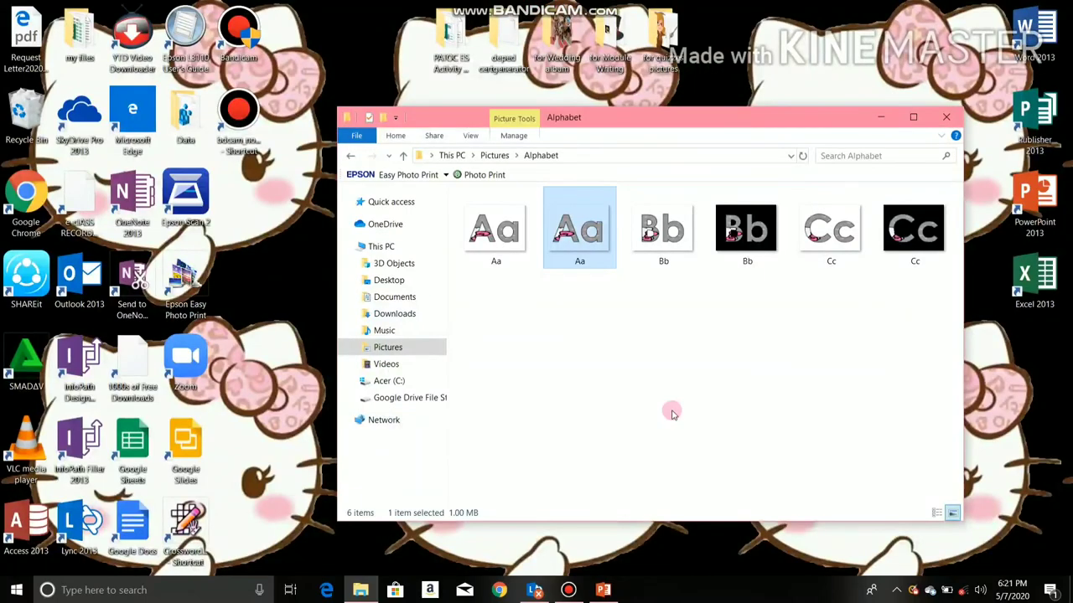
pyautogui.click(728, 283)
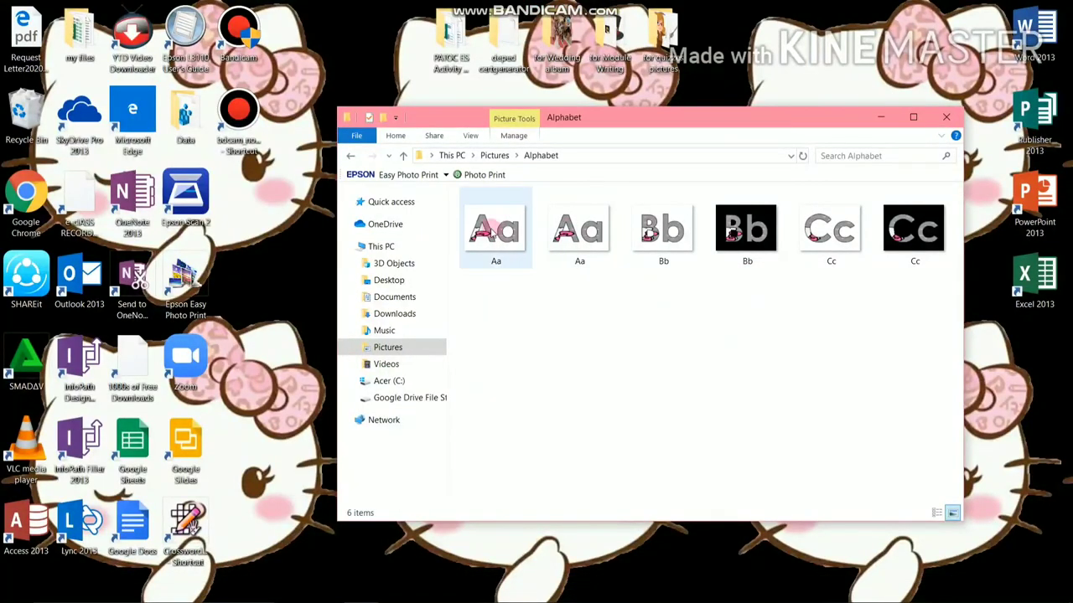
pyautogui.doubleClick(494, 230)
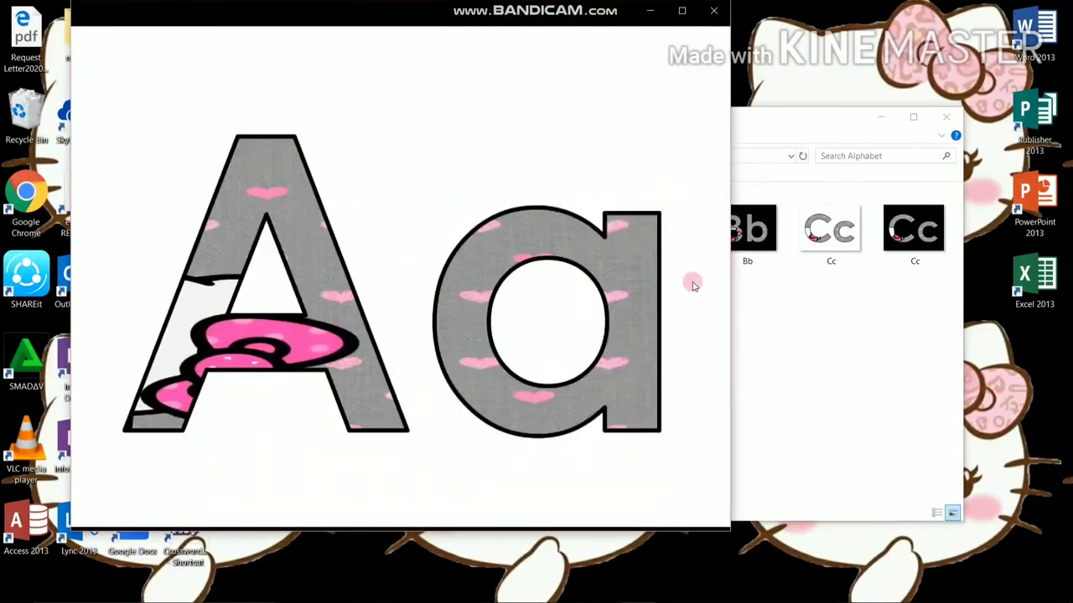
pyautogui.click(698, 277)
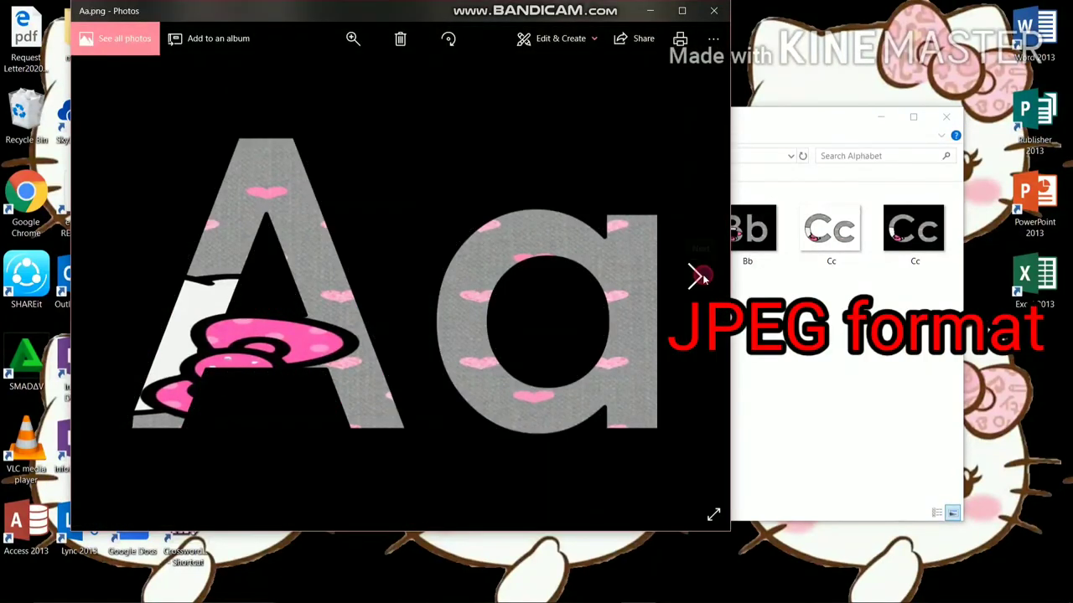
pyautogui.click(699, 277)
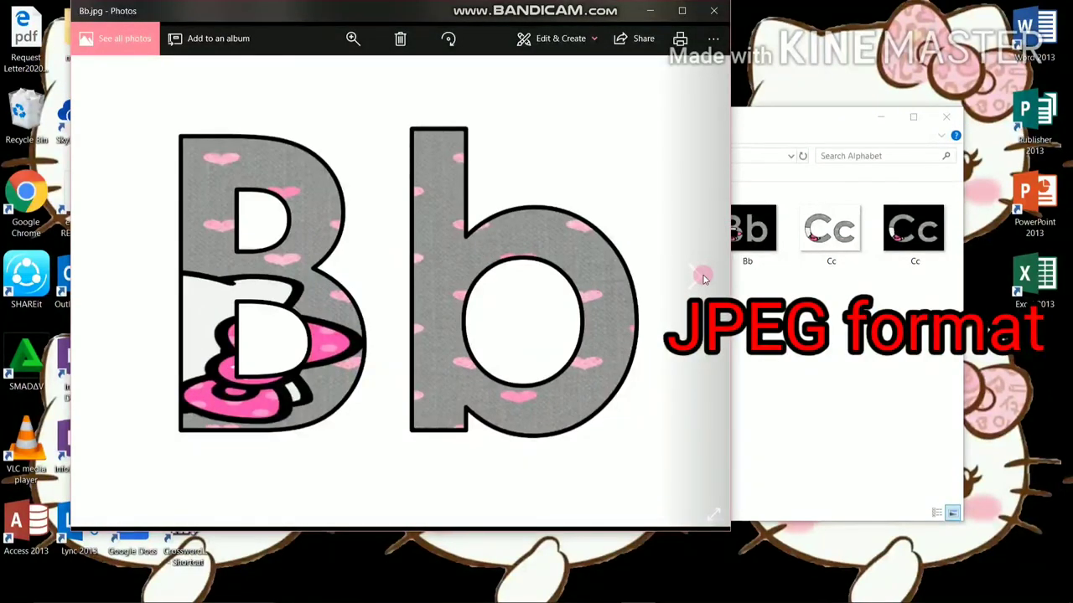
pyautogui.click(702, 277)
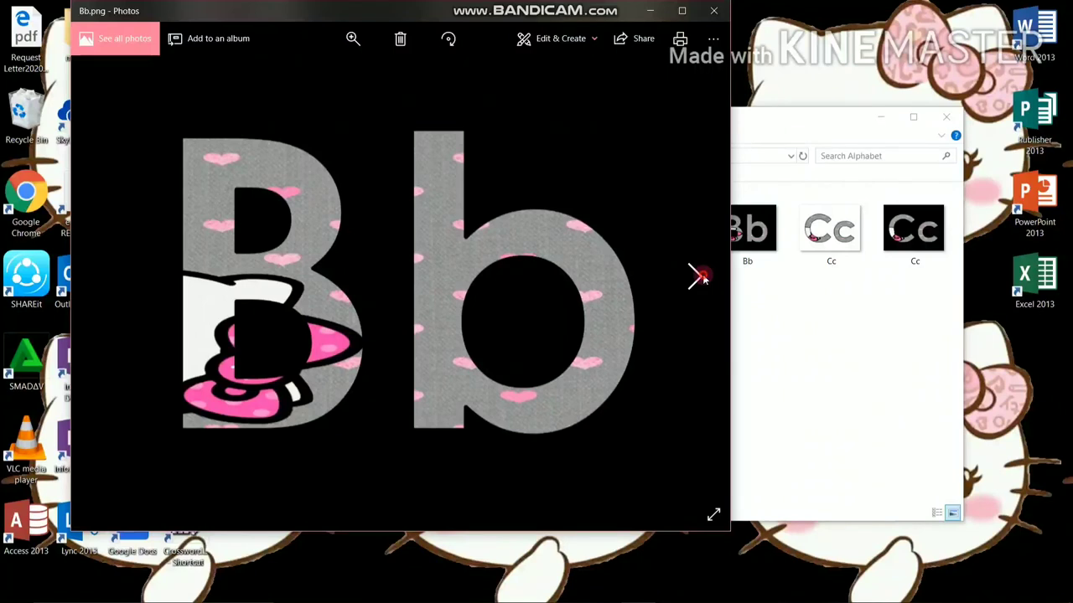
pyautogui.click(702, 279)
pyautogui.click(702, 277)
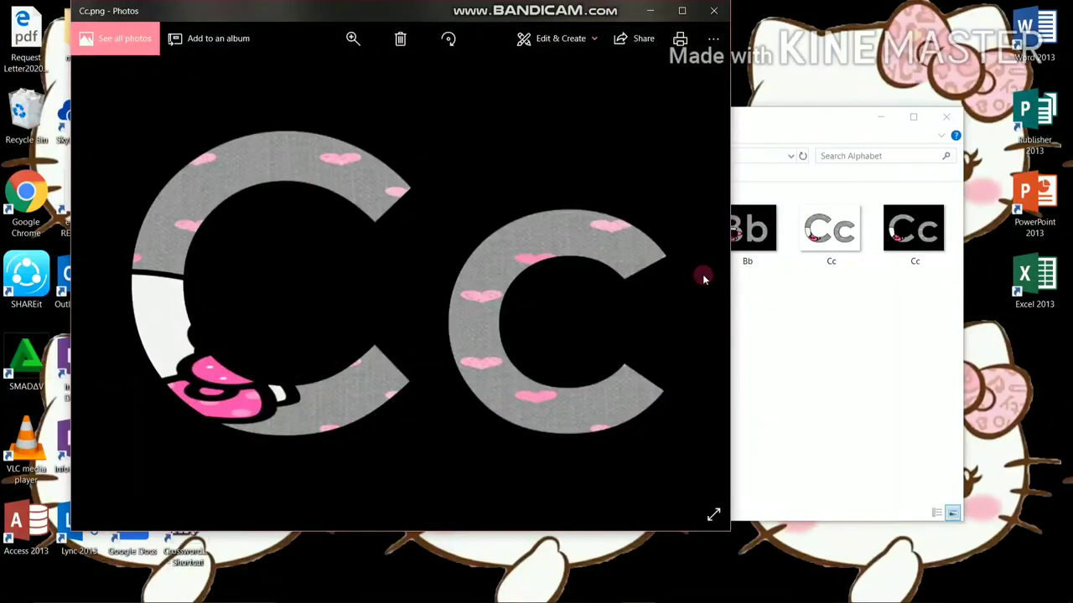